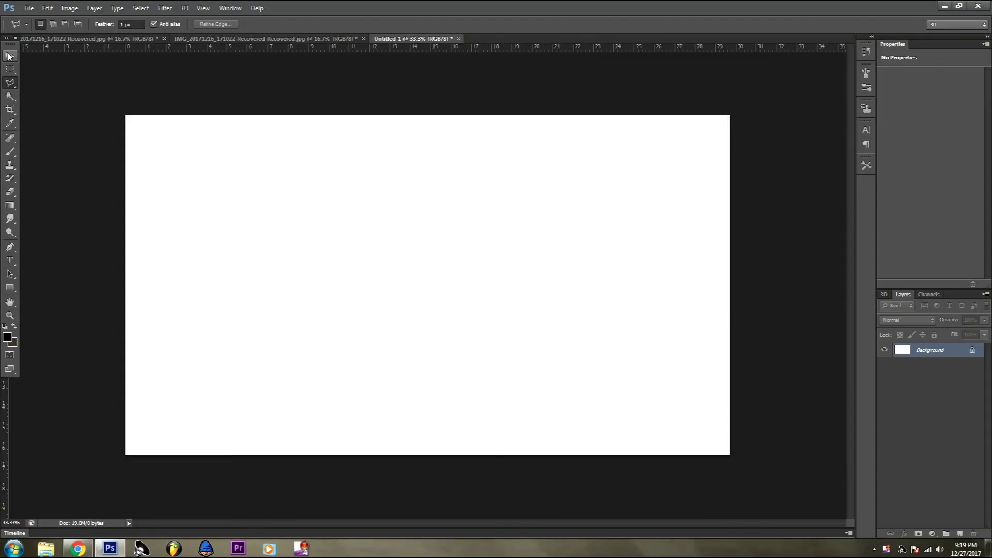
Cover the canvas with a black (#000000) Solid Color fill layer and start a text layer
click(8, 58)
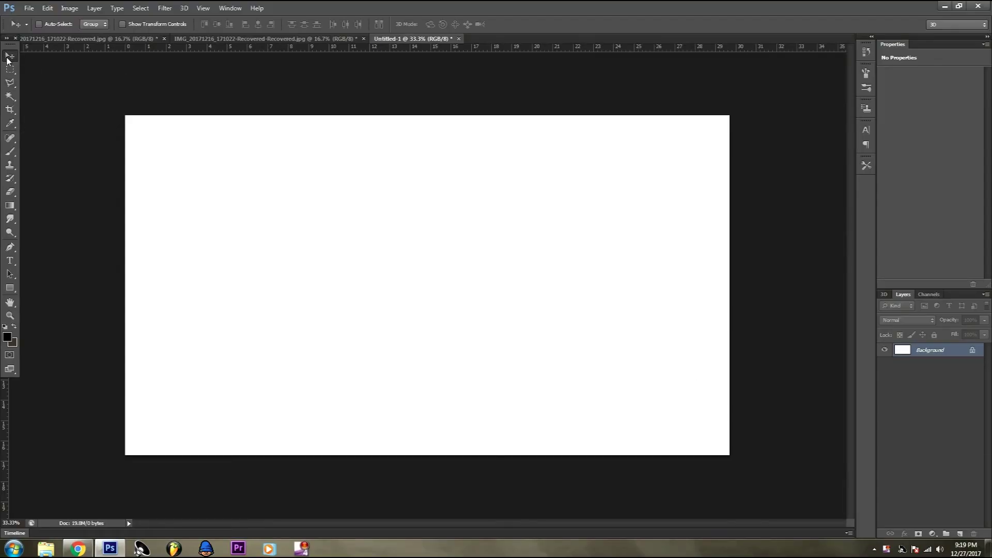
click(933, 534)
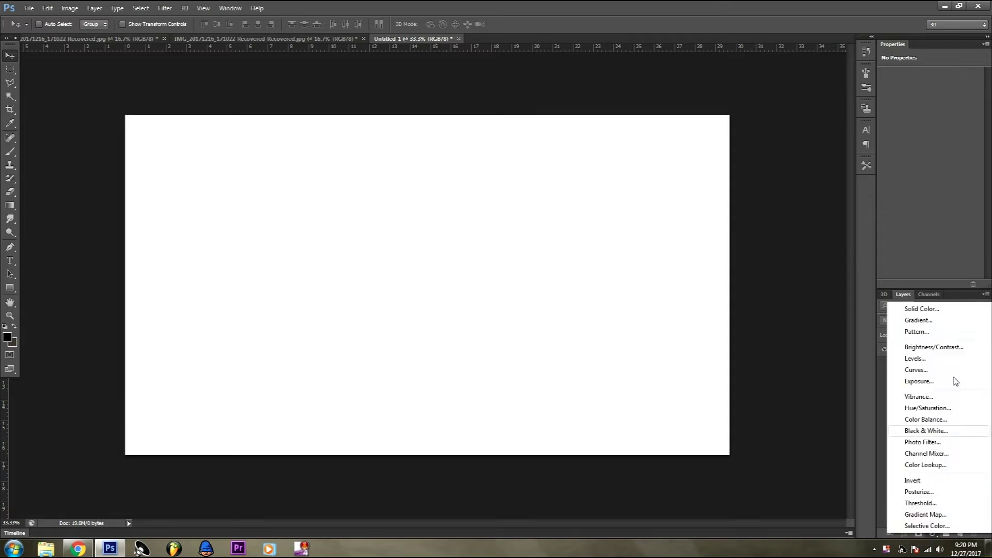
click(908, 309)
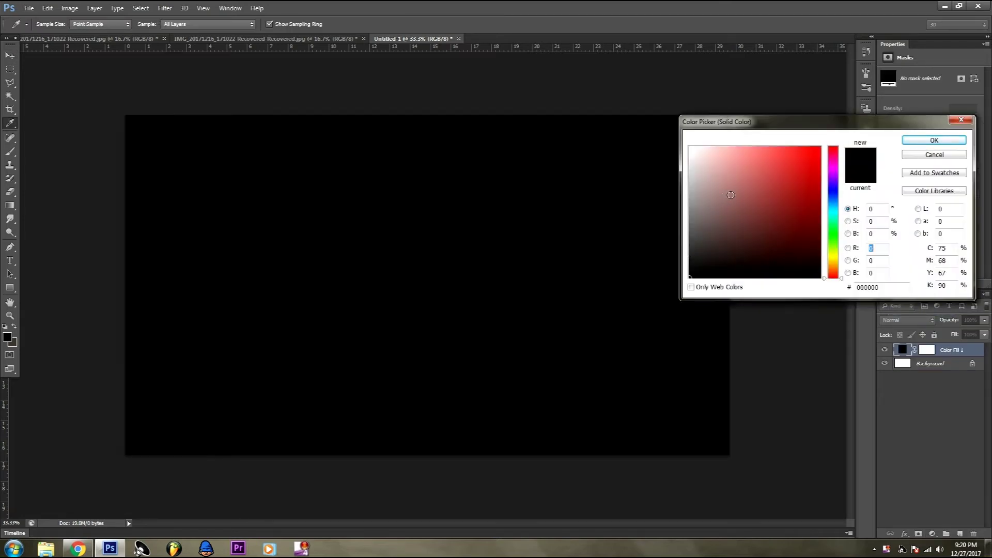
click(934, 140)
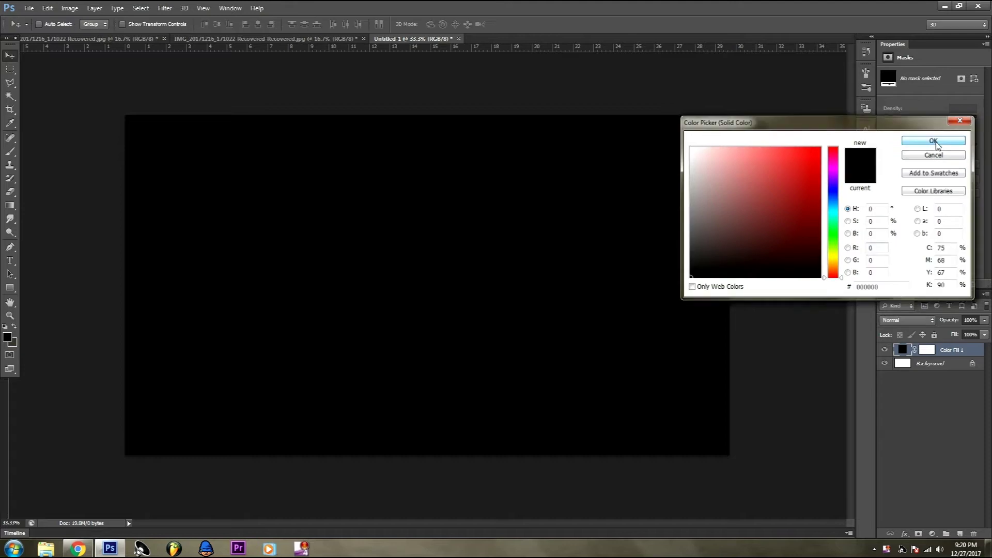
click(10, 260)
click(355, 284)
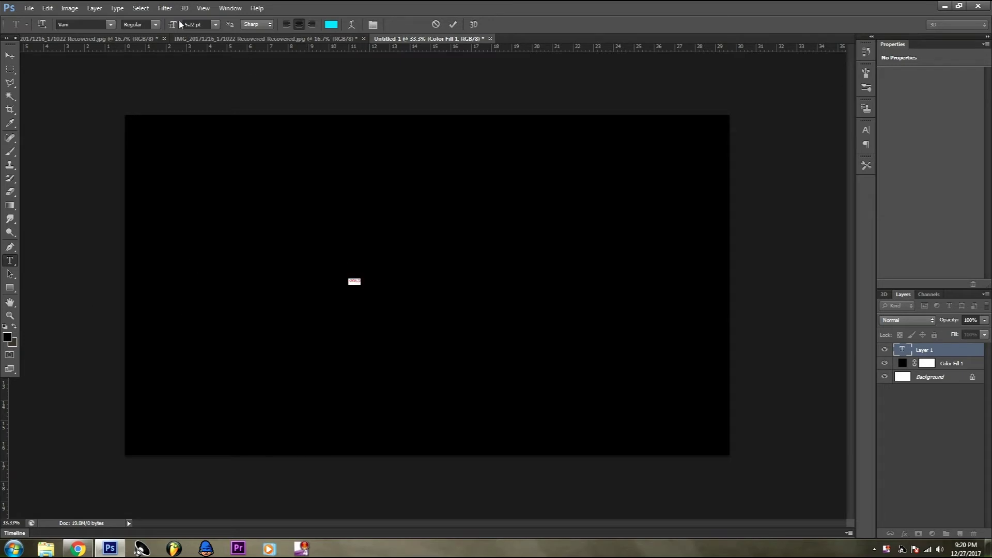
Enlarge the GOLD text to about 131 pt and move it to the canvas centre
drag(173, 26, 231, 36)
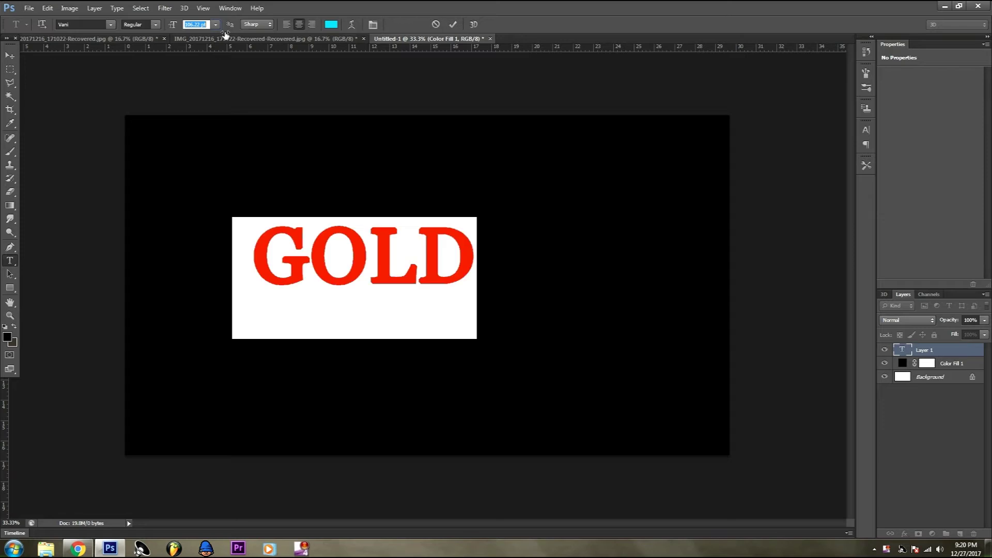
drag(231, 36, 240, 36)
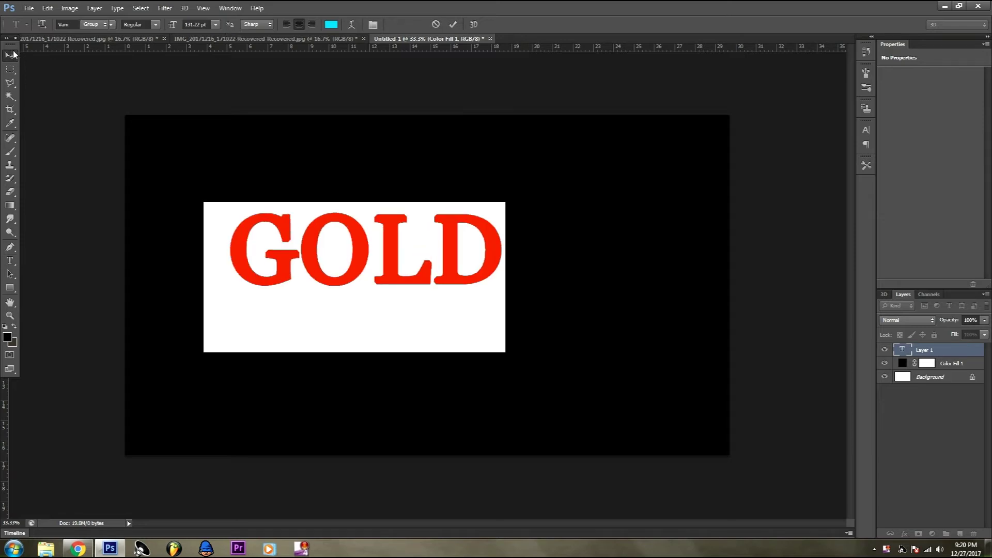
click(10, 55)
drag(358, 276, 418, 291)
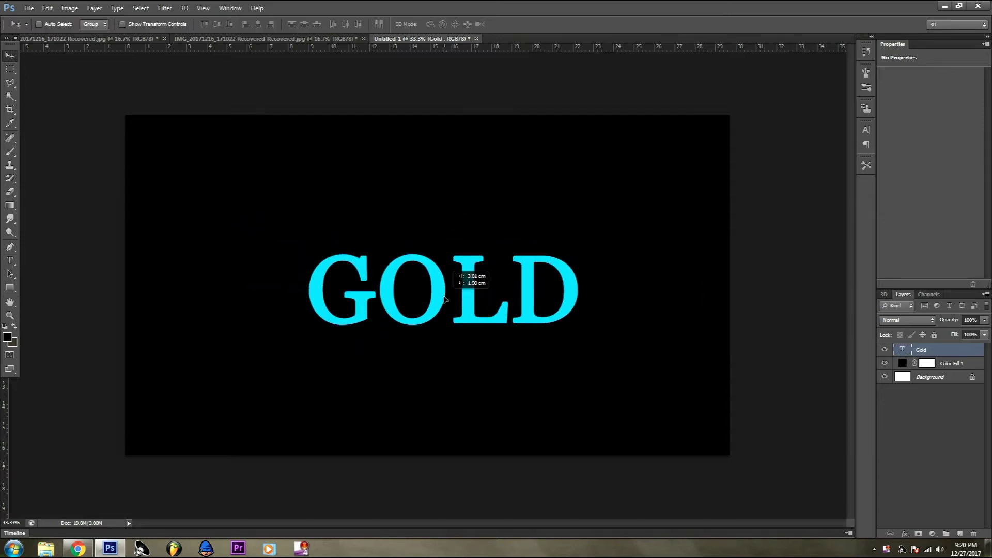
drag(417, 290, 409, 286)
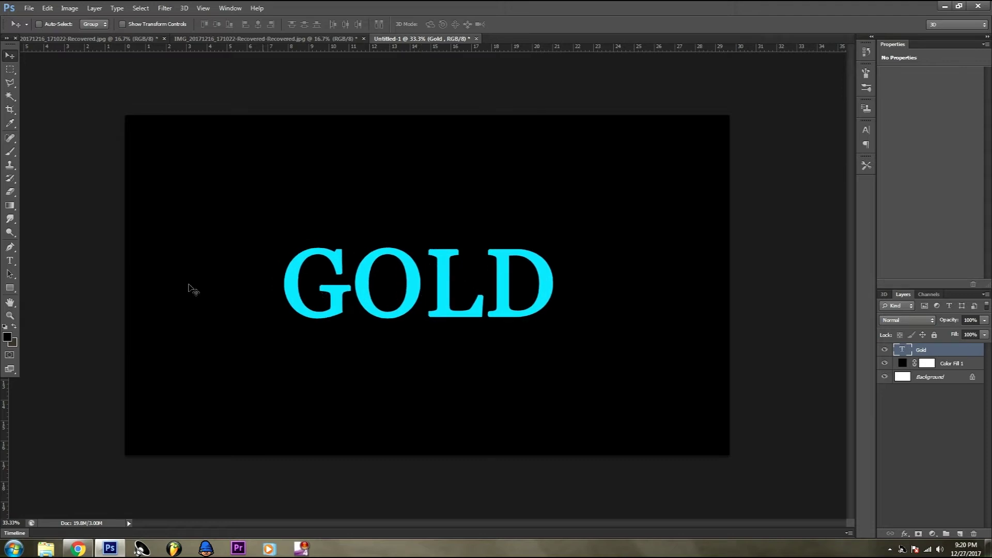
click(12, 263)
Select the GOLD text, turn off faux bold, and set its font to Againts
double_click(393, 297)
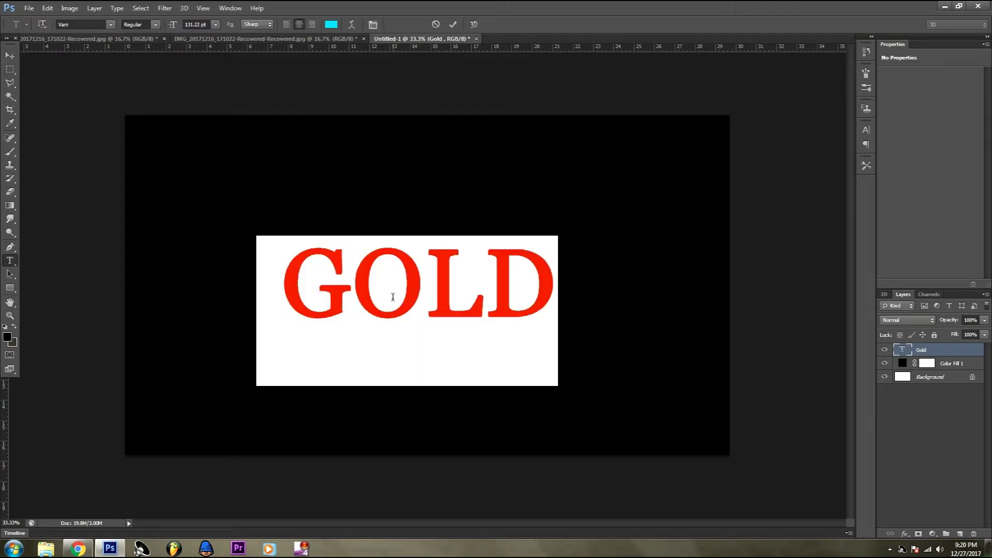
click(472, 25)
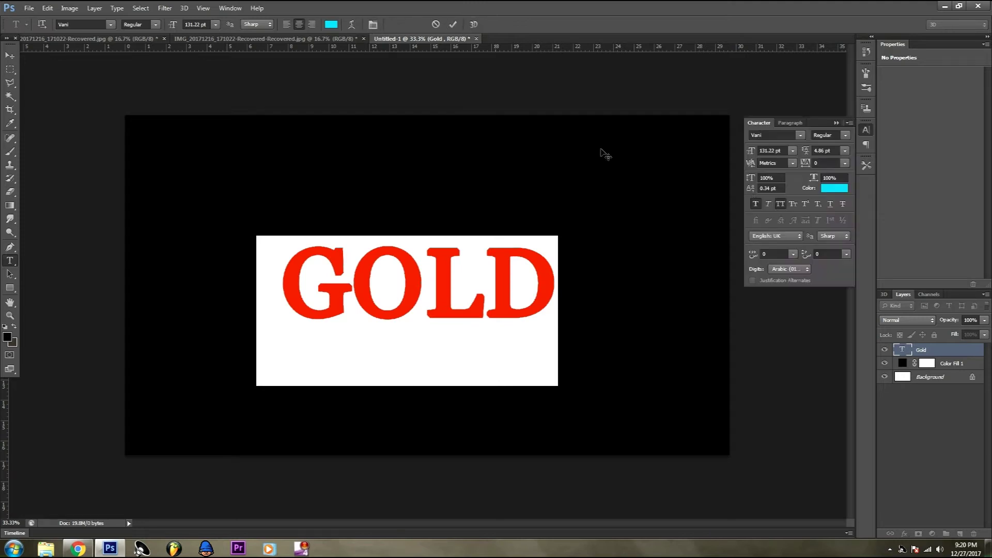
click(755, 203)
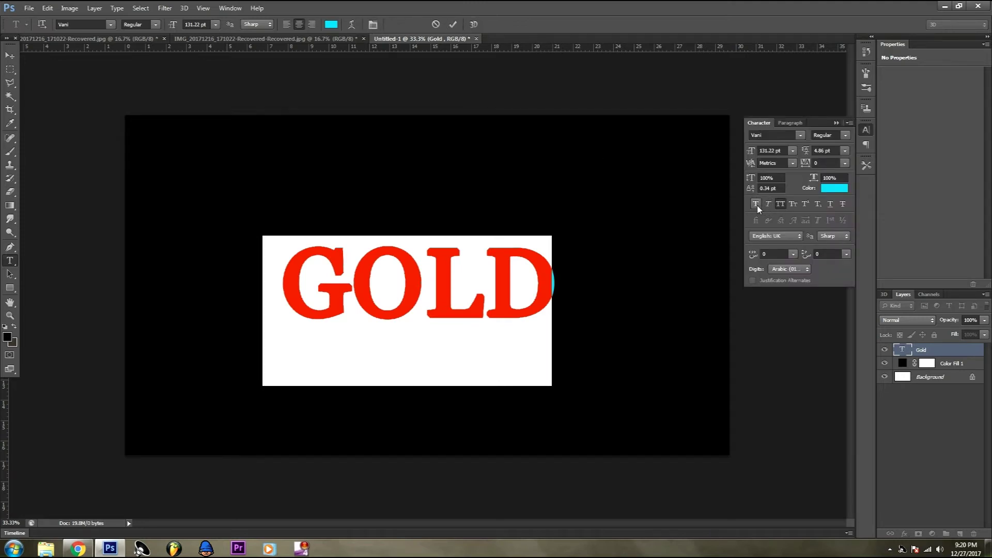
click(111, 25)
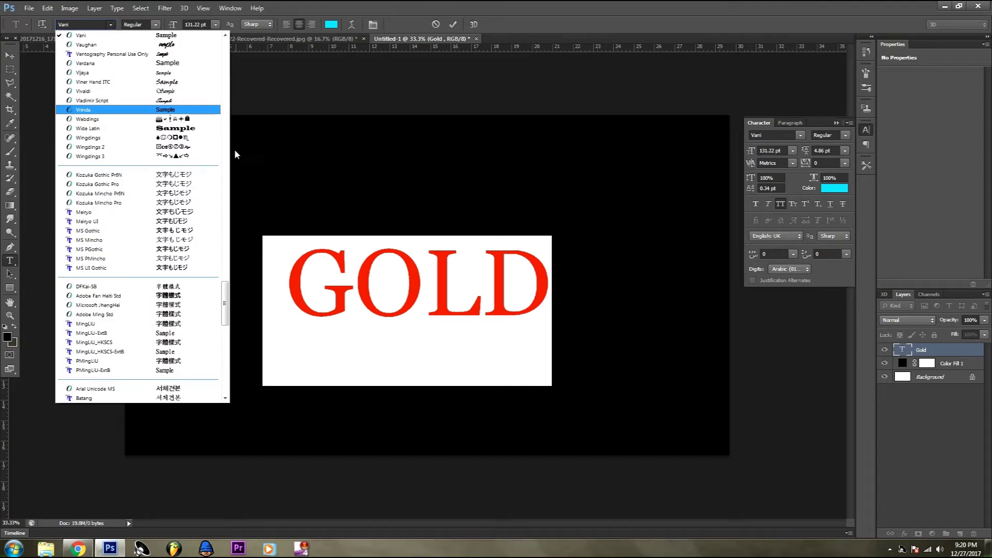
scroll(227, 47, up, 2)
drag(225, 258, 225, 52)
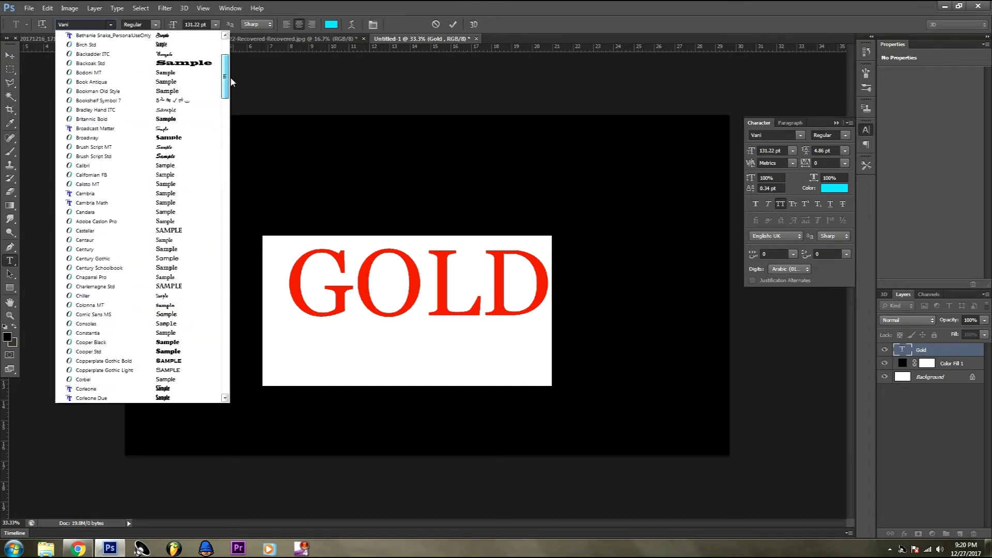
click(165, 35)
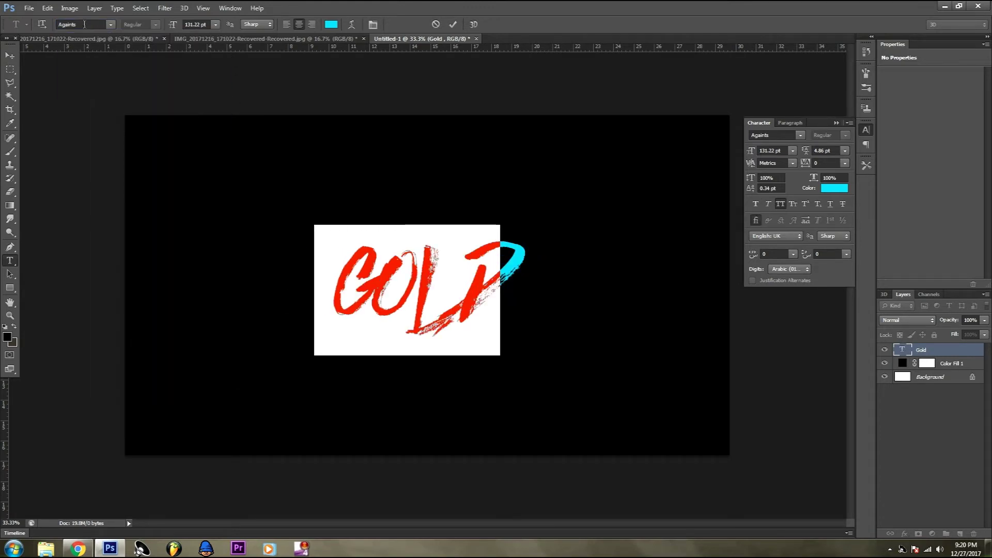
Step through typefaces from Agency FB to Broadcast Matter, settling on Calibri
key(Down)
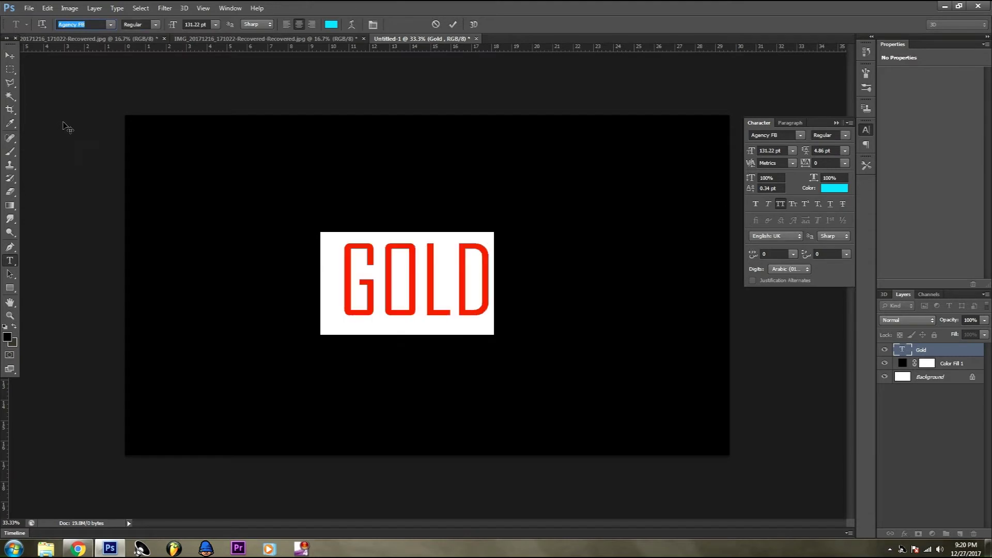
key(Down)
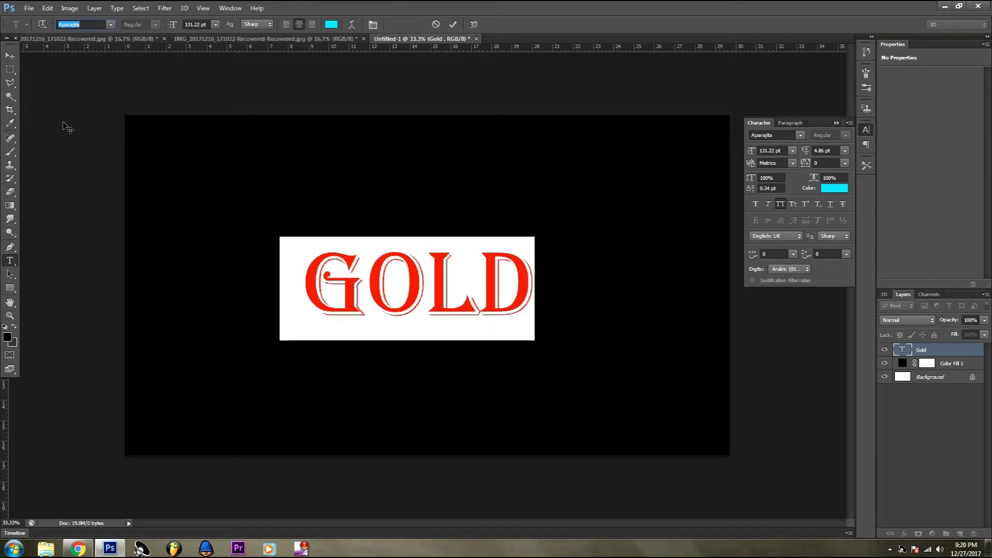
key(Down)
key(Down)
key(Down)
key(Down)
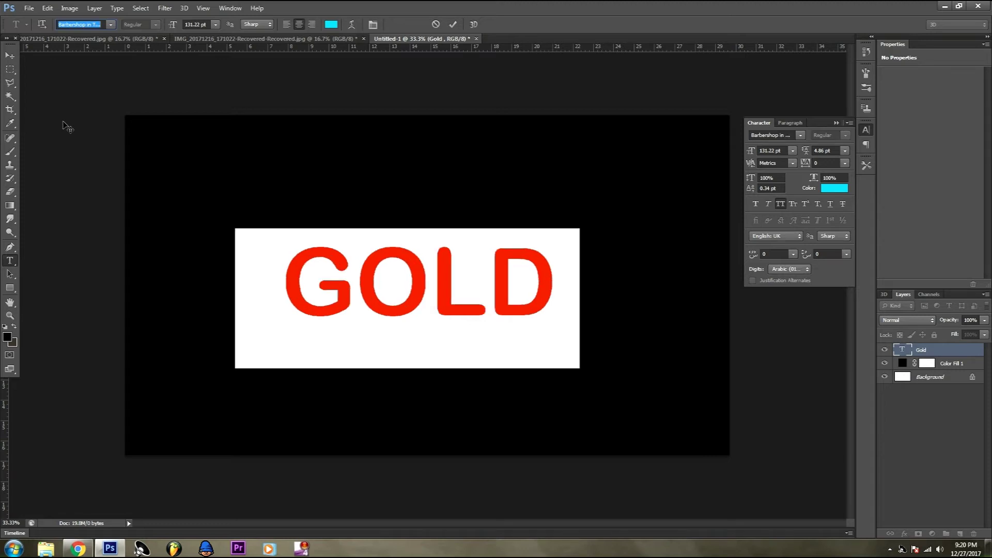
key(Down)
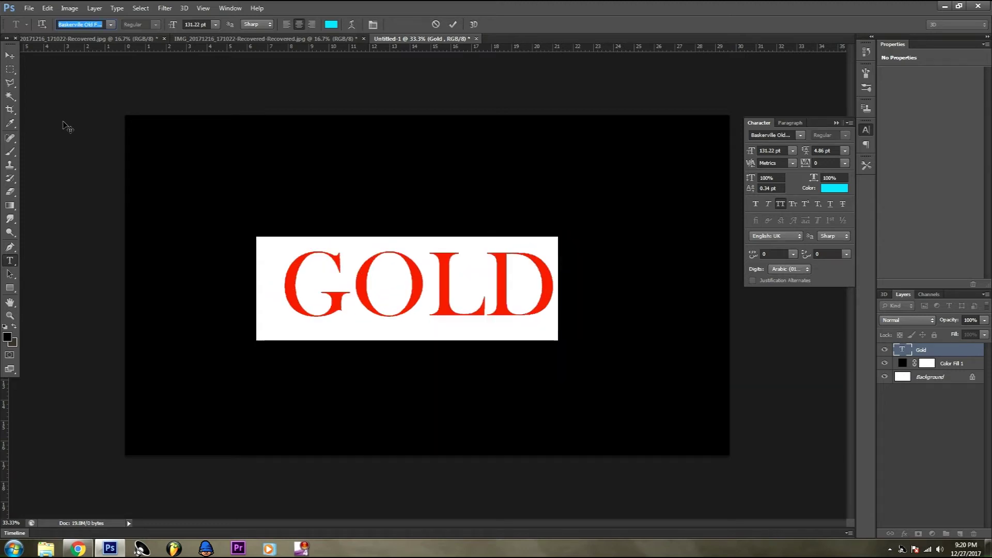
key(Down)
key(Down)
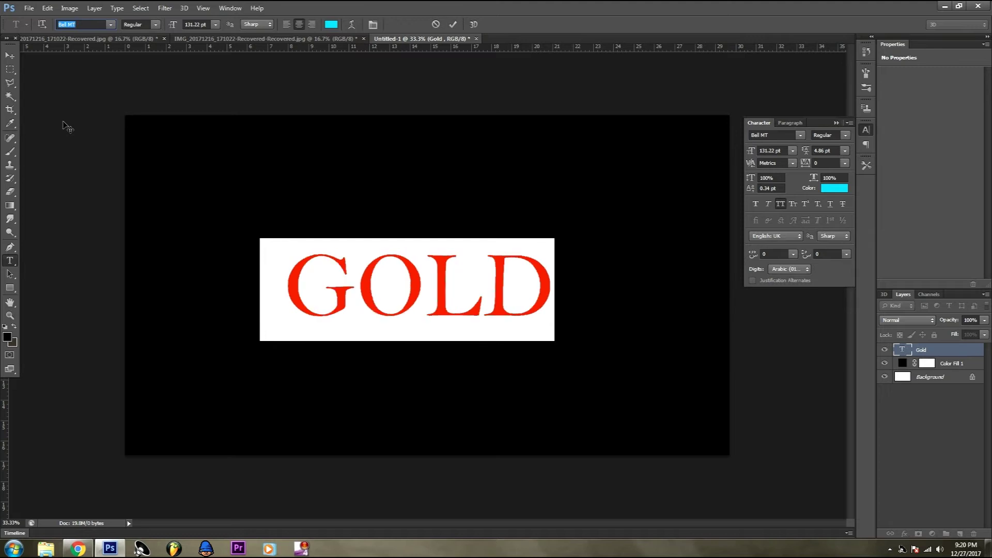
key(Down)
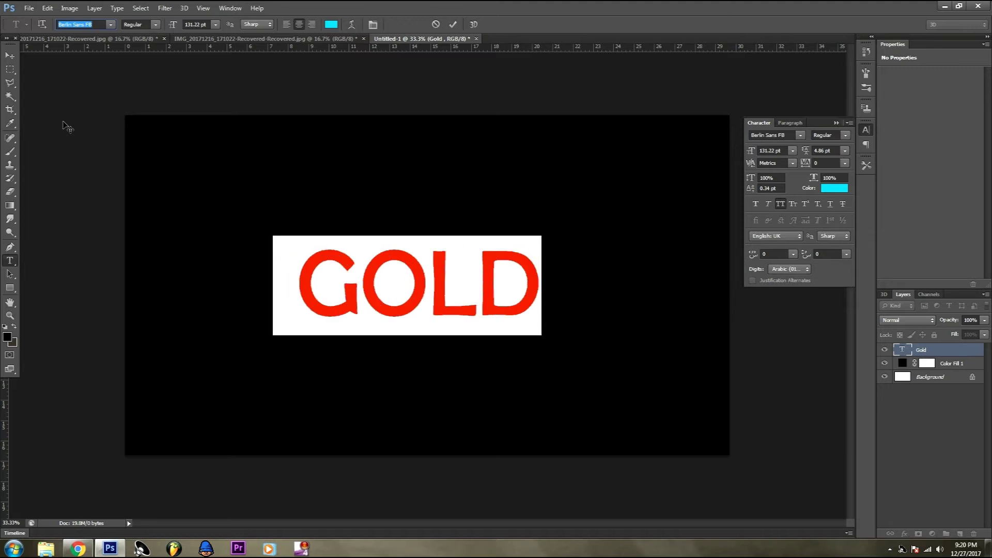
key(Down)
key(Down)
key(Down)
key(Down)
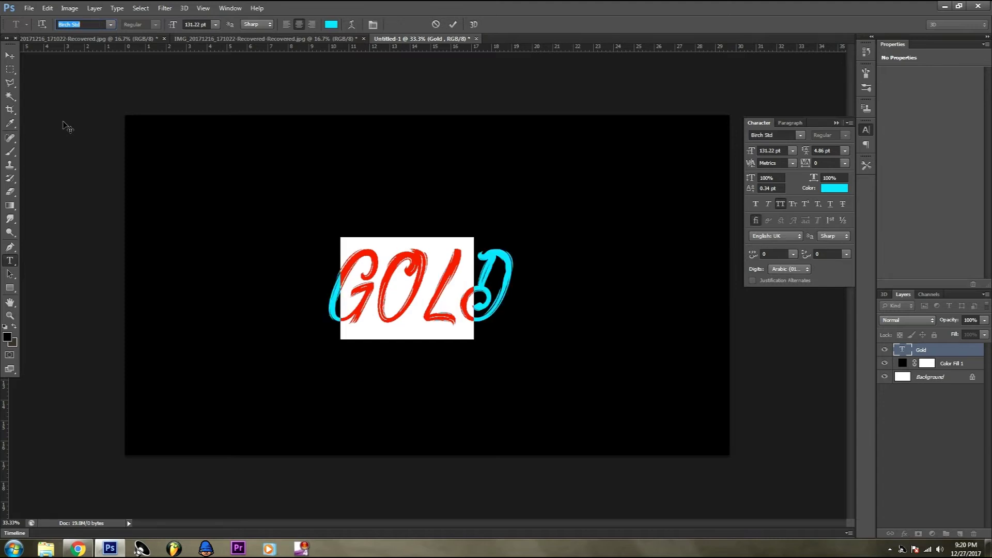
key(Down)
key(Down)
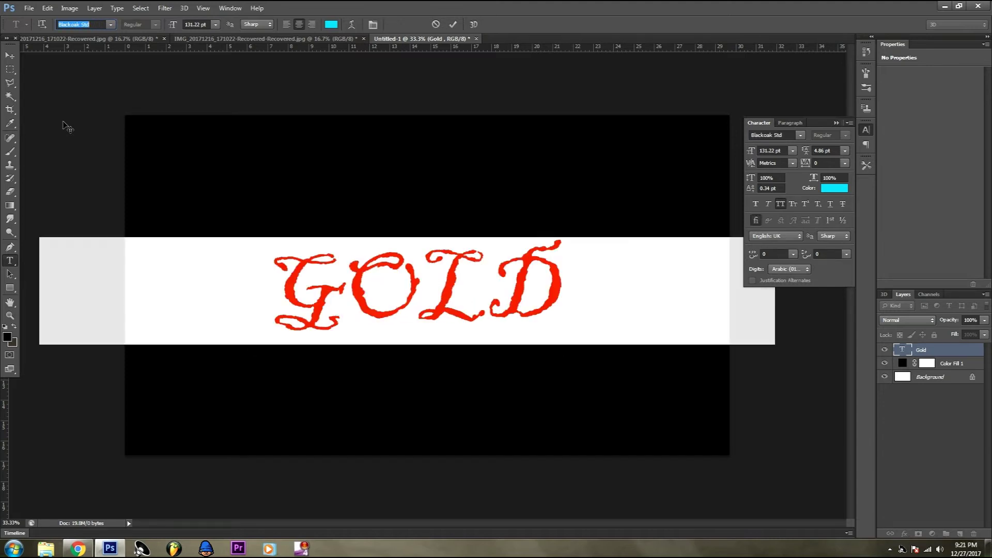
key(Down)
key(Down)
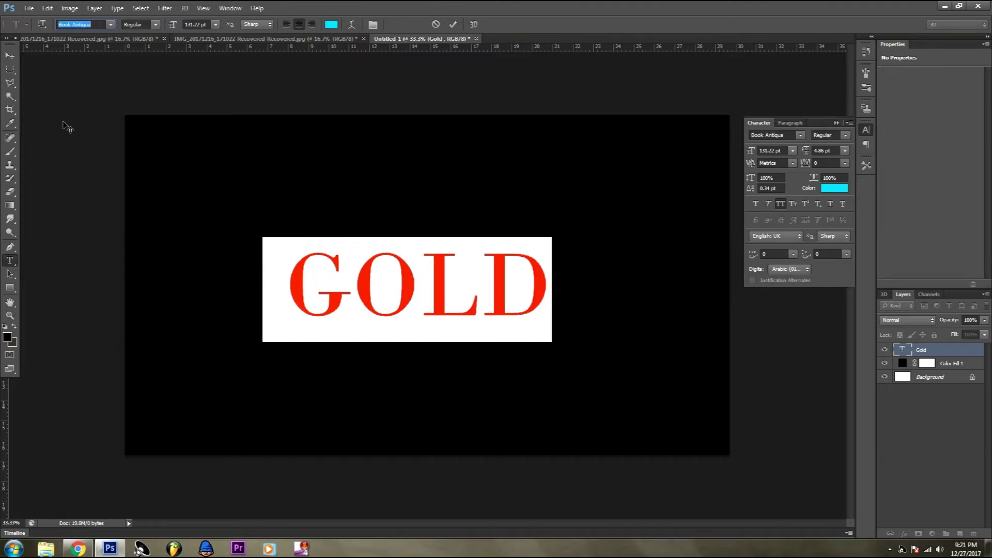
key(Down)
key(Down)
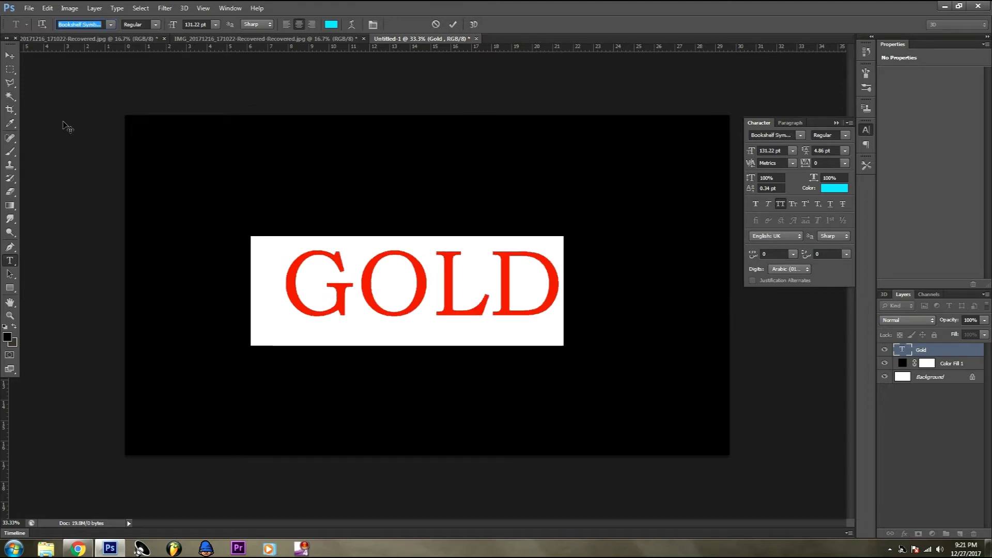
key(Down)
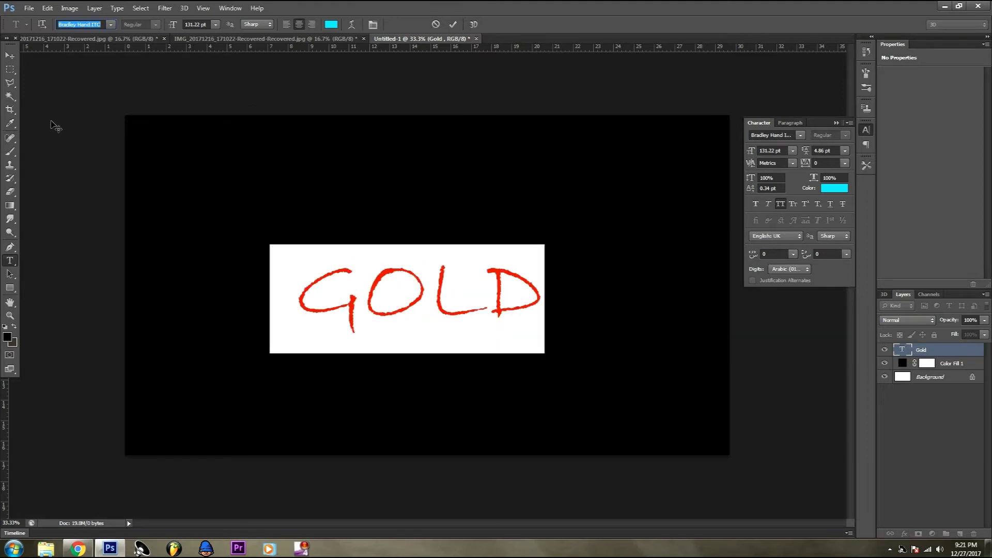
key(Down)
key(Down)
key(Down)
key(Down)
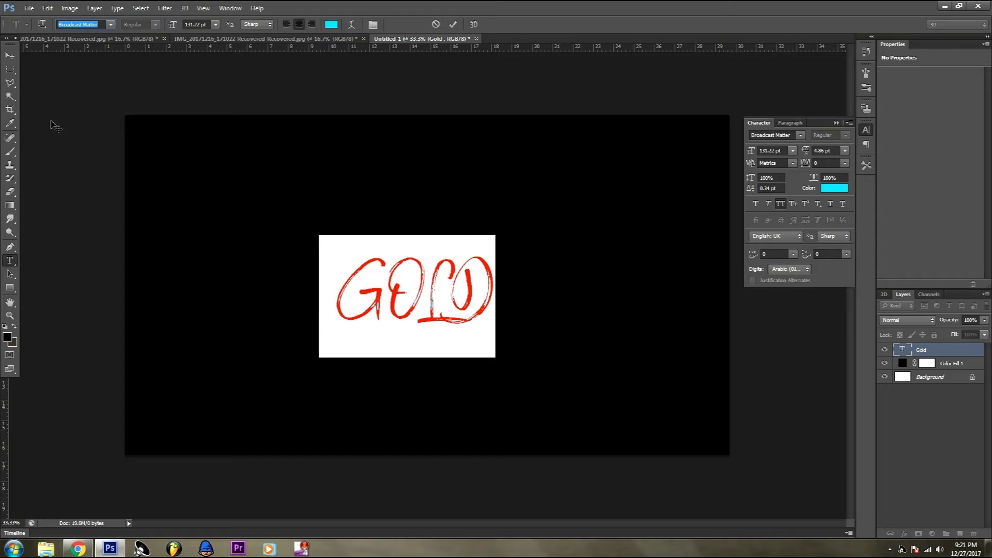
key(Down)
key(Down)
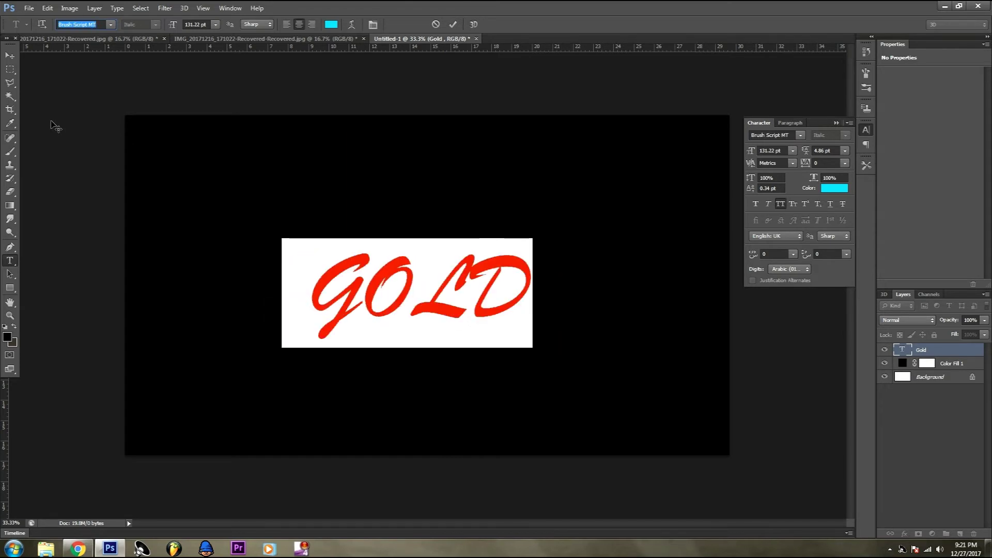
key(Down)
key(Down)
key(Down)
key(Up)
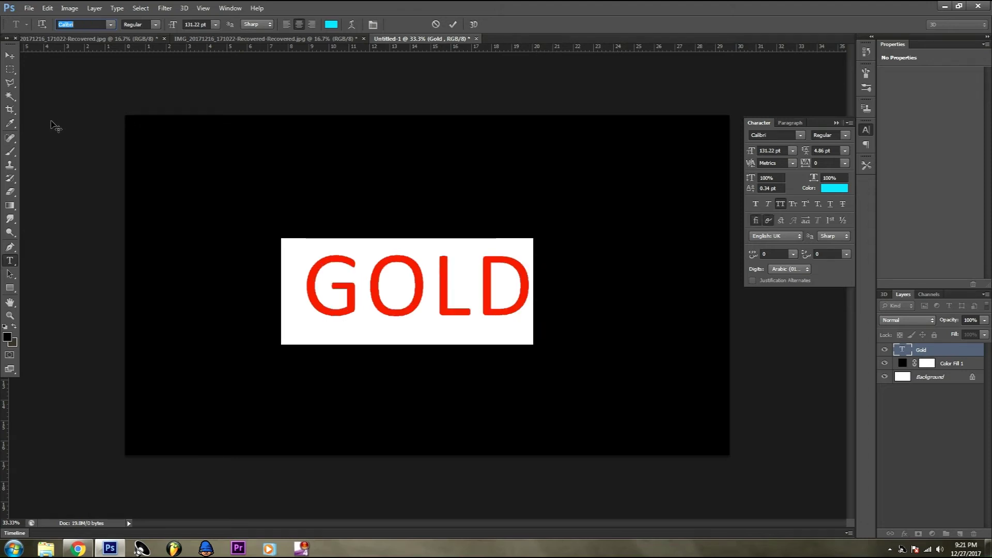
Try Franklin Gothic and HelvLight on GOLD, then settle on Lucida Fax and commit
click(110, 24)
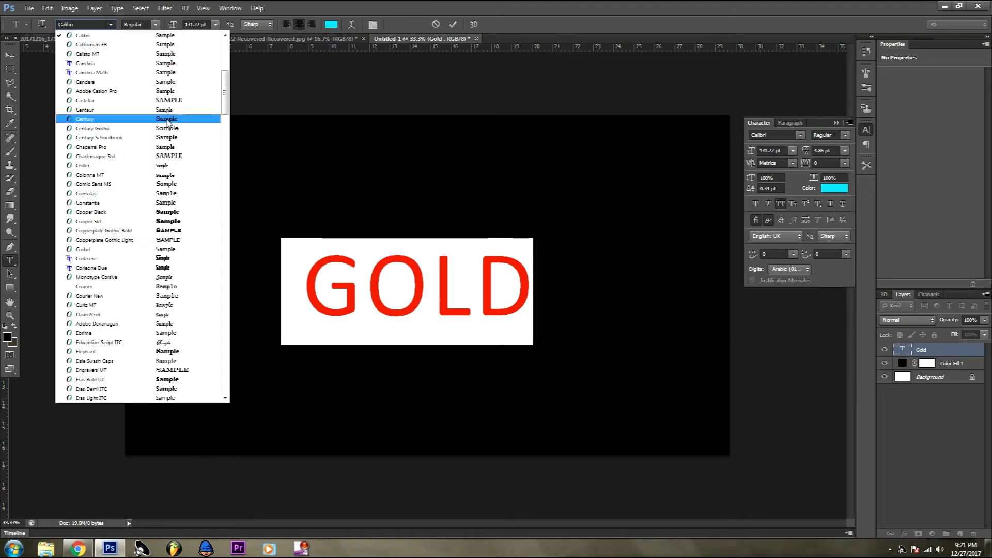
drag(225, 92, 226, 117)
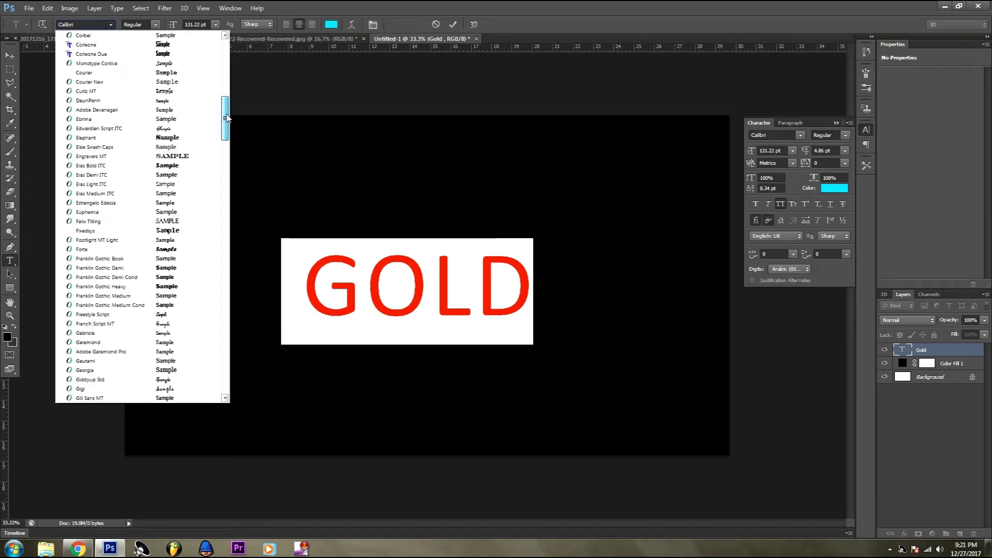
click(166, 287)
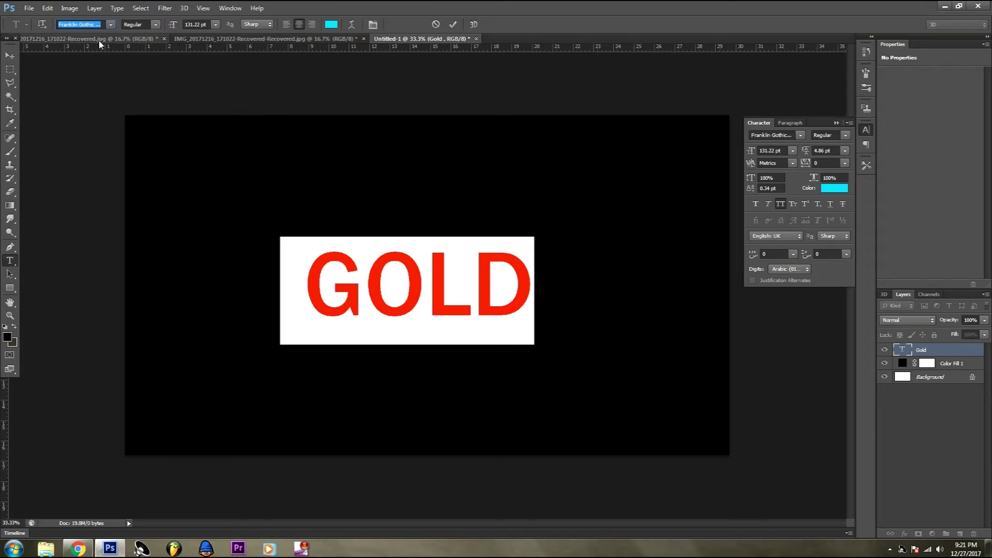
click(111, 24)
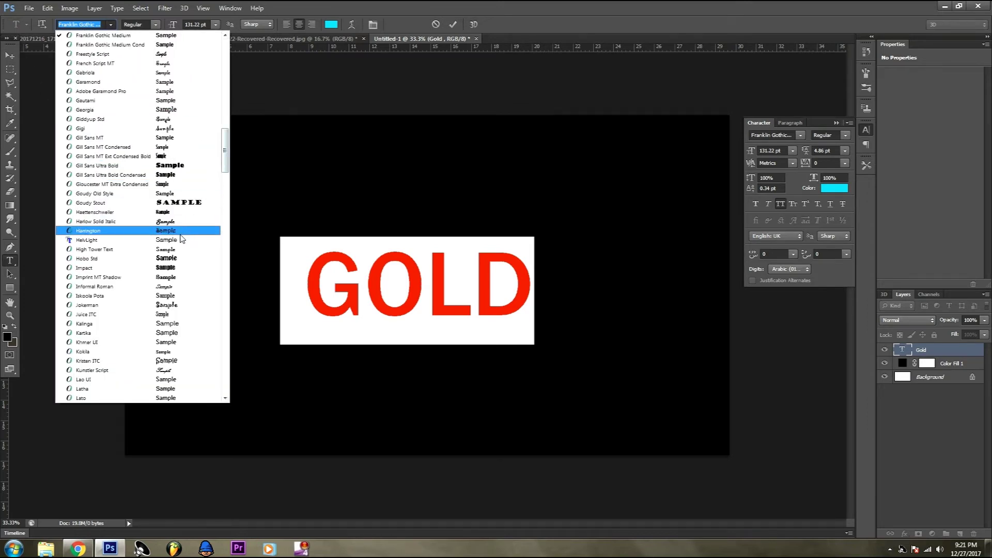
click(179, 240)
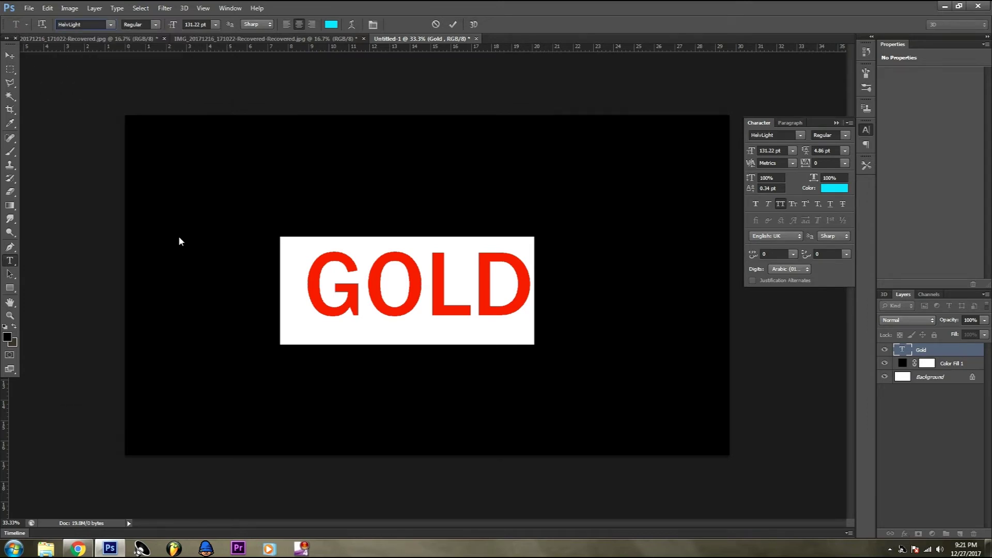
click(108, 25)
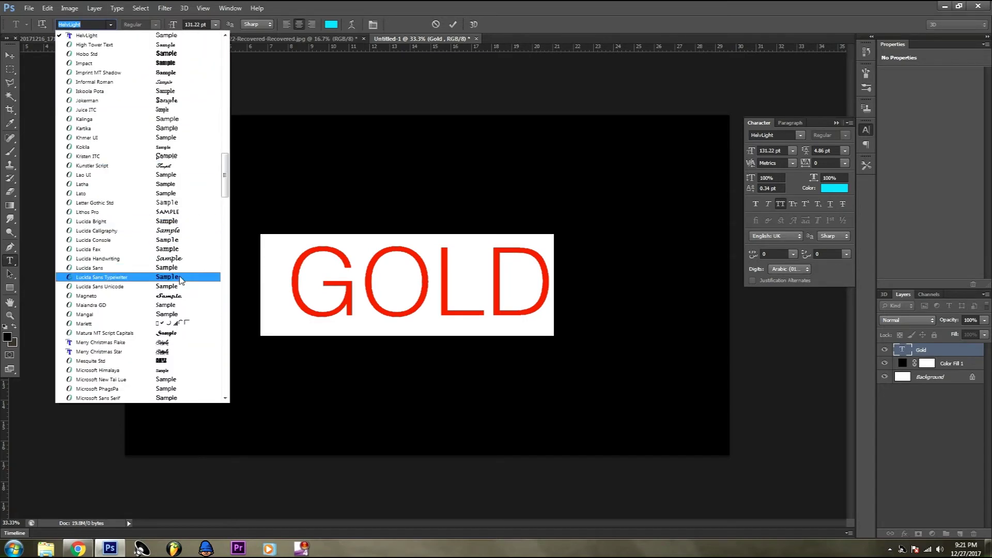
click(175, 248)
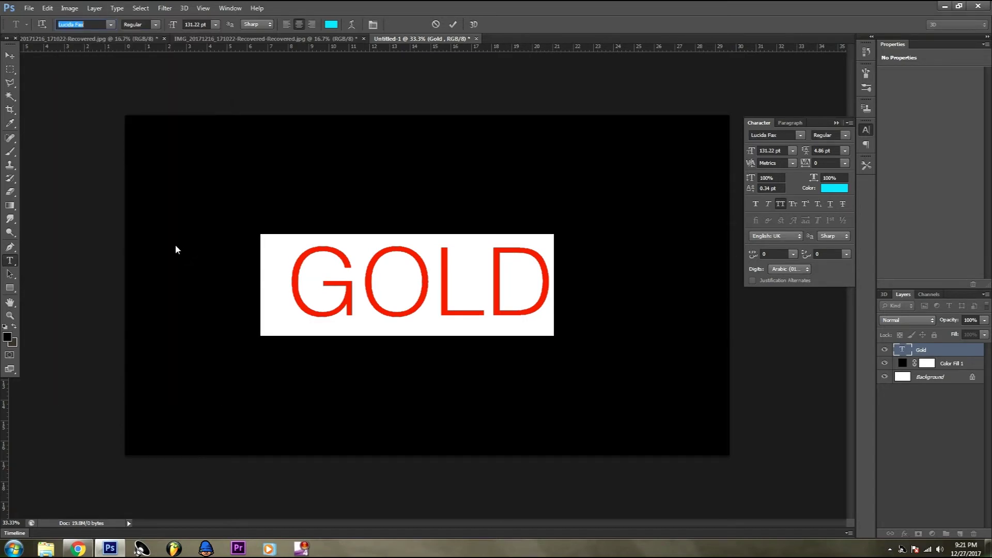
click(10, 56)
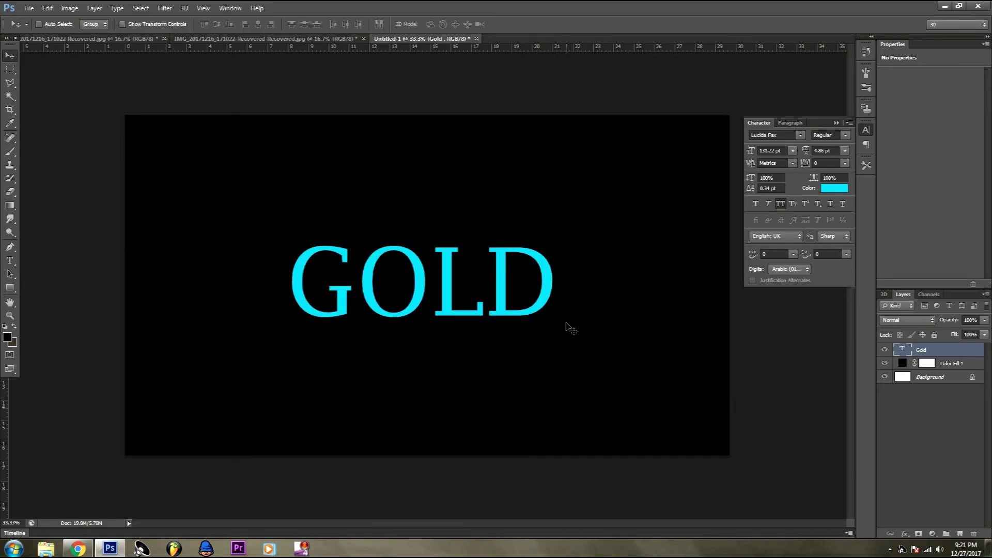
Scale GOLD up to about 143% and recentre it on the canvas
key(ctrl+t)
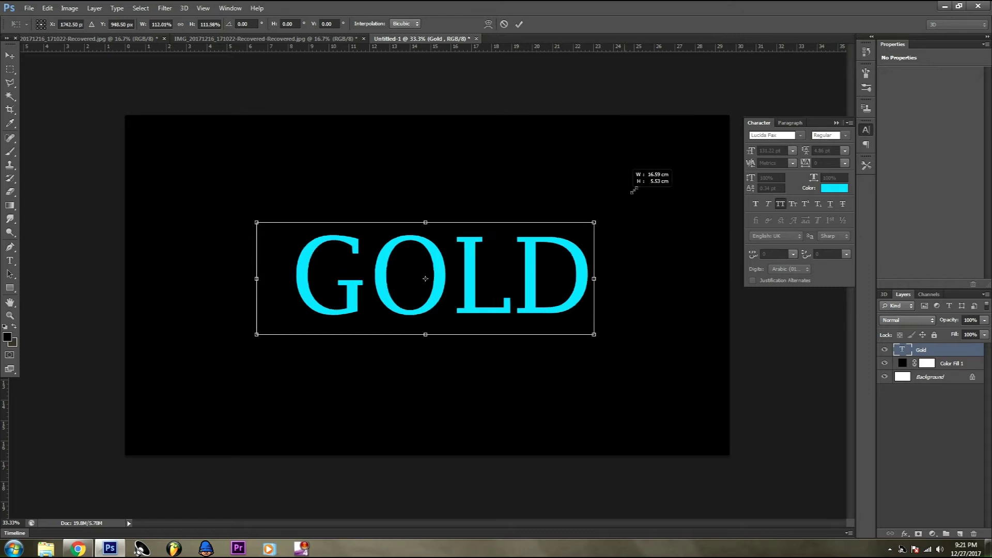
drag(558, 234, 689, 190)
drag(637, 236, 572, 253)
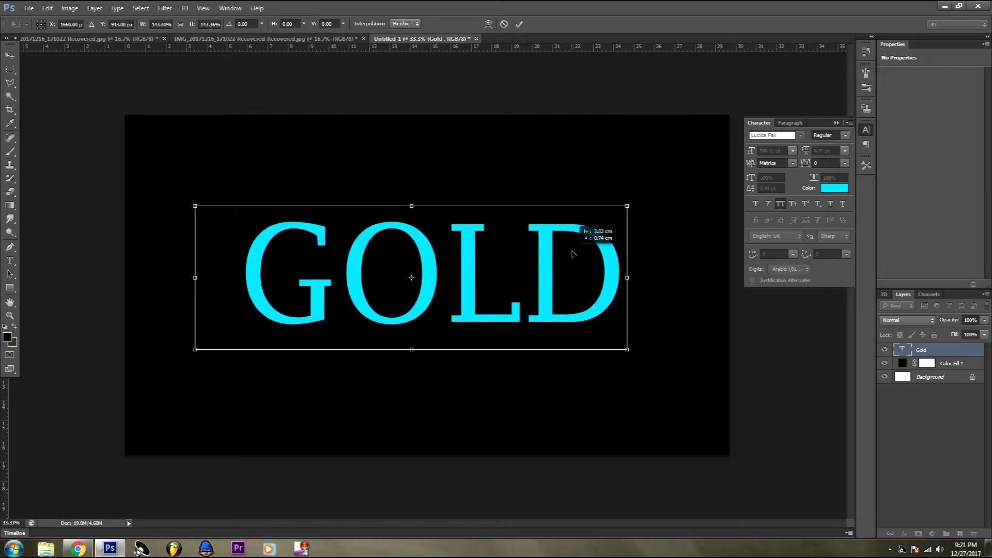
drag(572, 253, 576, 255)
key(Return)
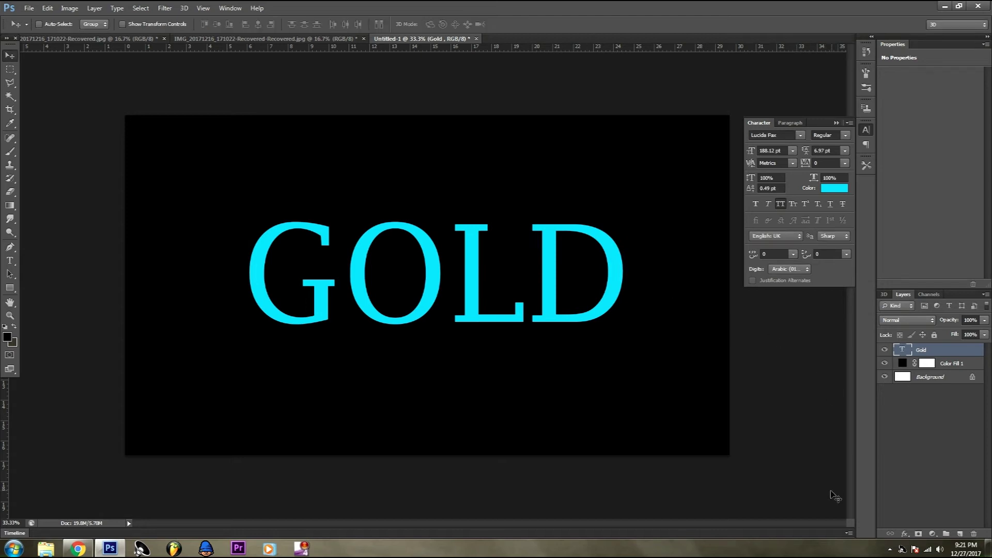
click(905, 533)
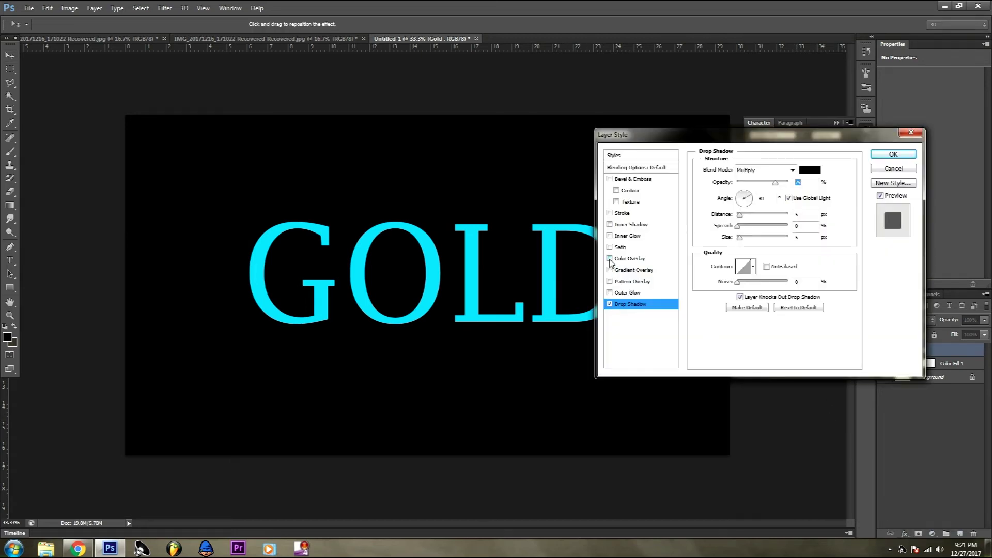
Add a golden orange (#ffae00) Color Overlay to the GOLD text
click(610, 260)
click(807, 173)
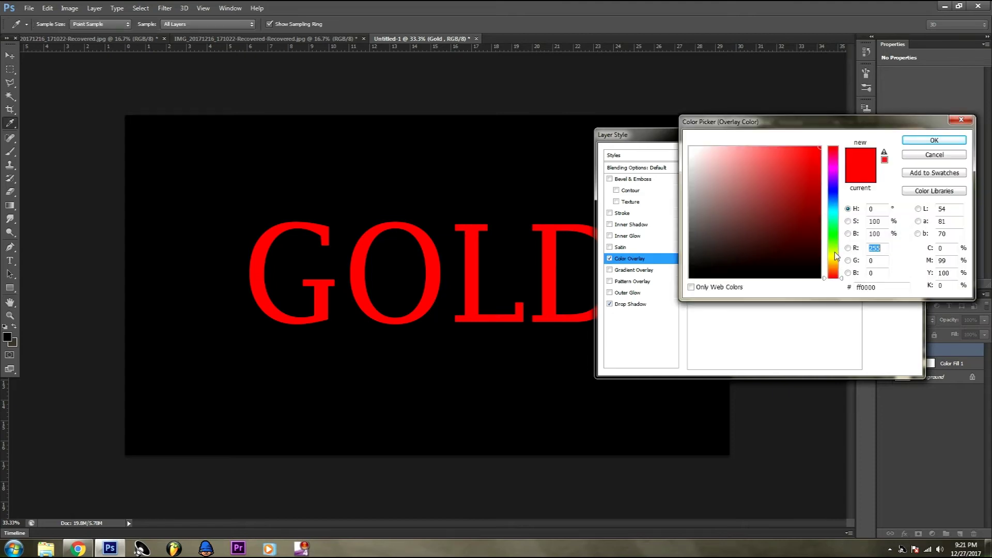
drag(836, 255, 835, 267)
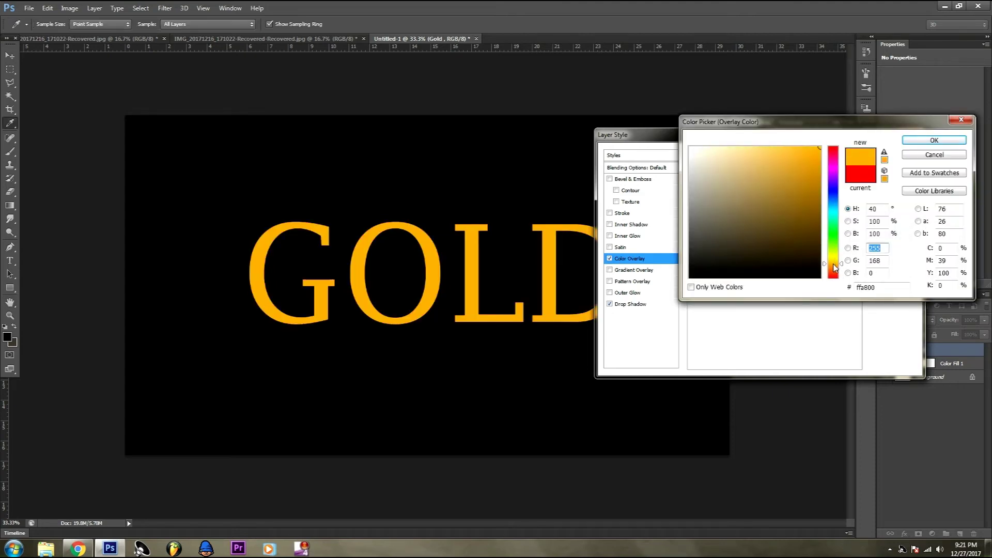
click(832, 262)
click(919, 143)
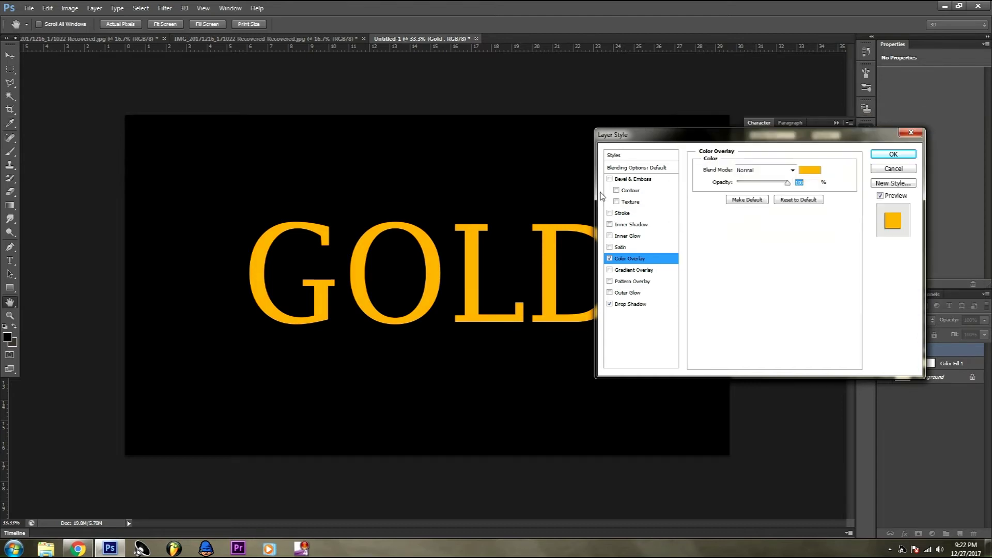
drag(662, 132, 742, 182)
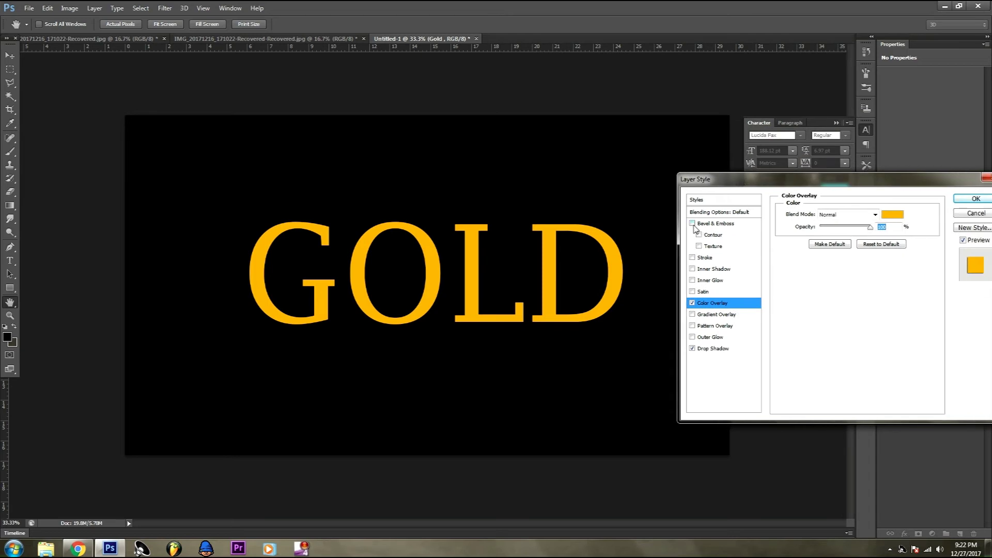
click(714, 225)
Set the bevel to 266% depth and 32 px size with a ringed Gloss Contour, and apply
drag(832, 241, 835, 266)
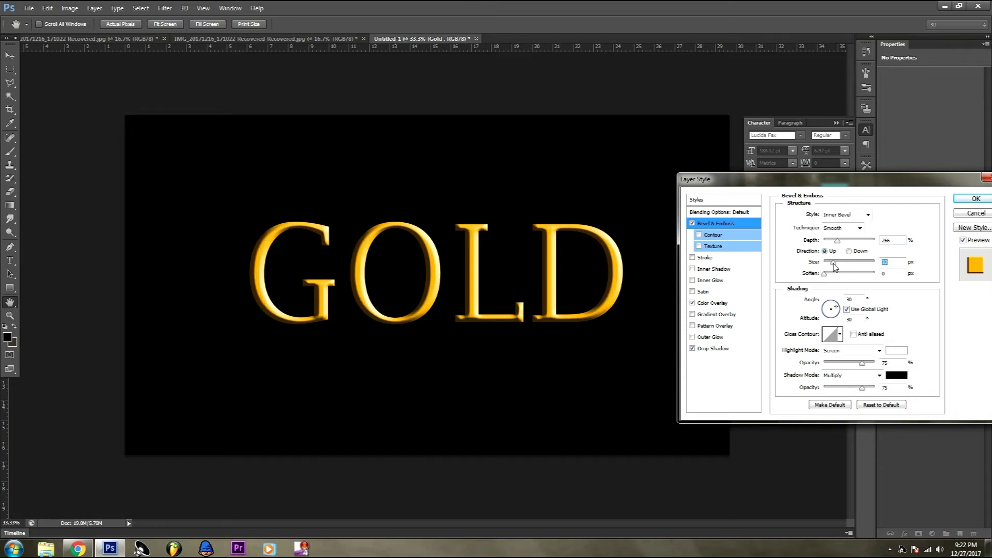
click(841, 335)
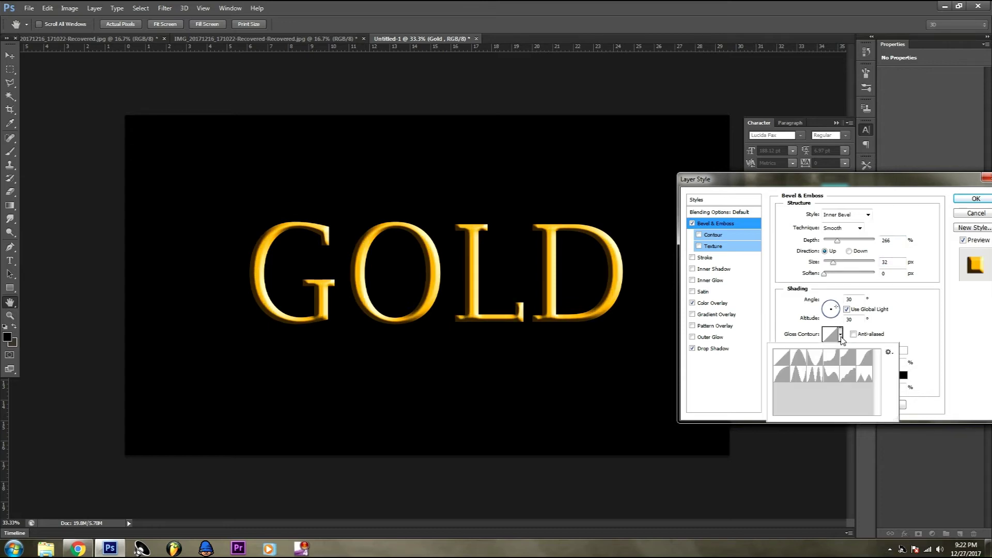
click(865, 365)
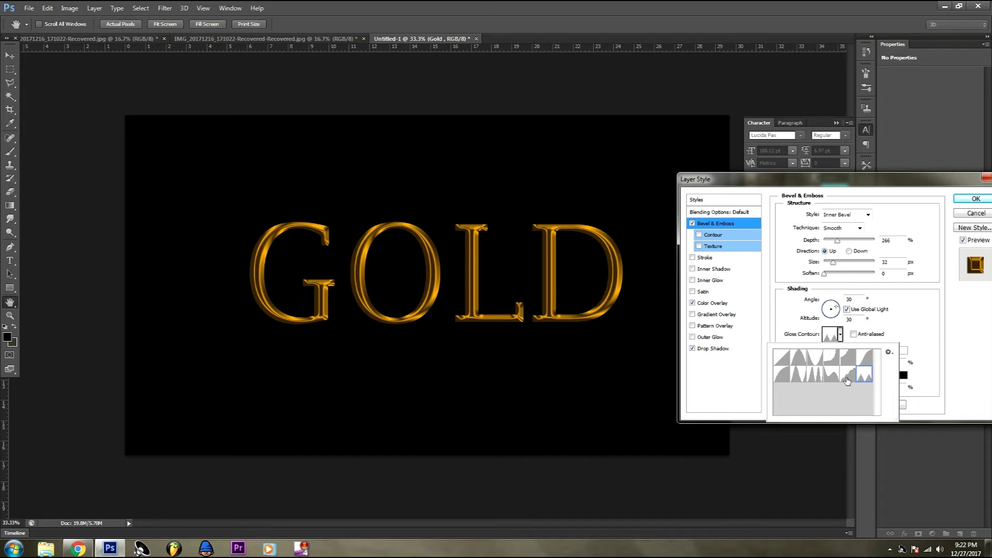
click(847, 381)
click(828, 376)
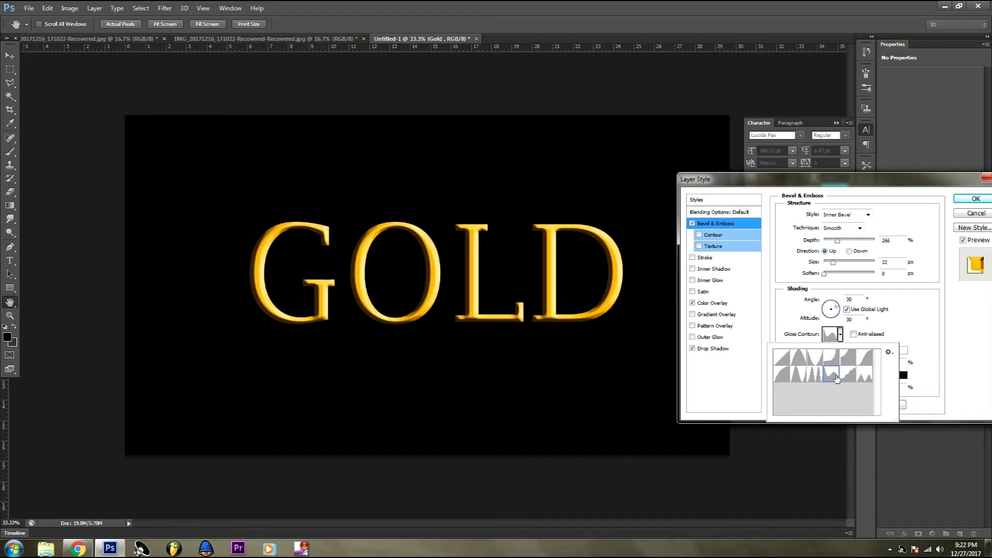
click(815, 375)
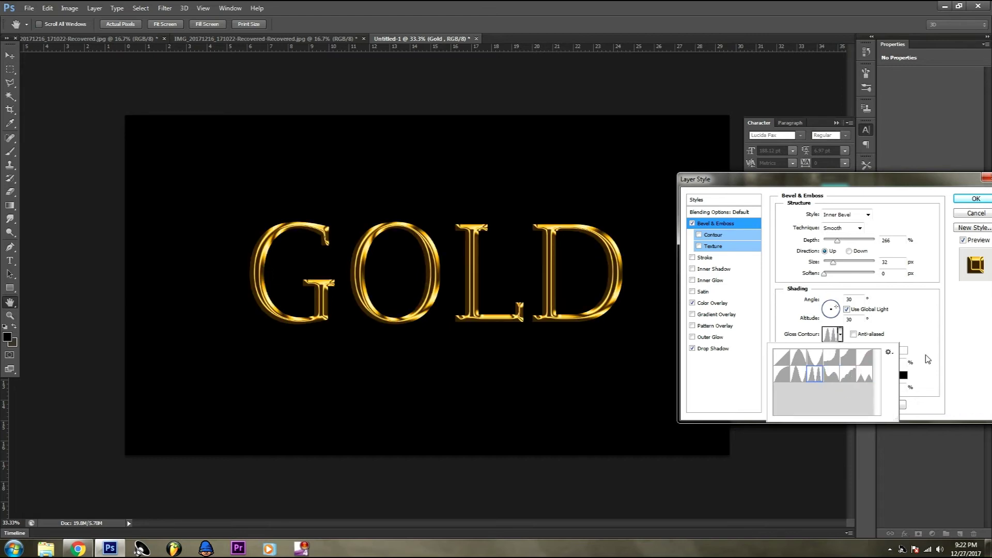
click(971, 202)
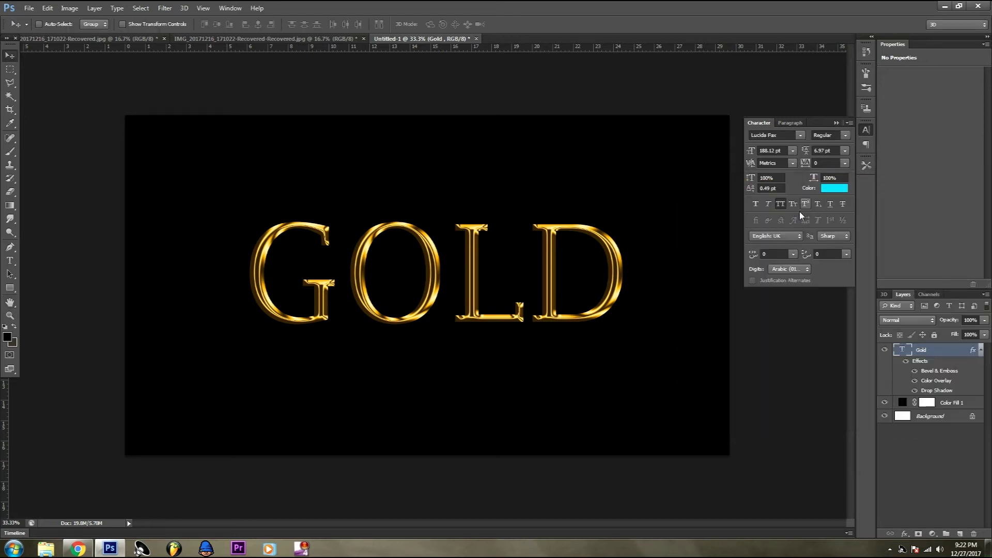
Reopen the Gold layer's styles and adjust the drop shadow, setting its distance to 10 px
double_click(926, 351)
double_click(926, 391)
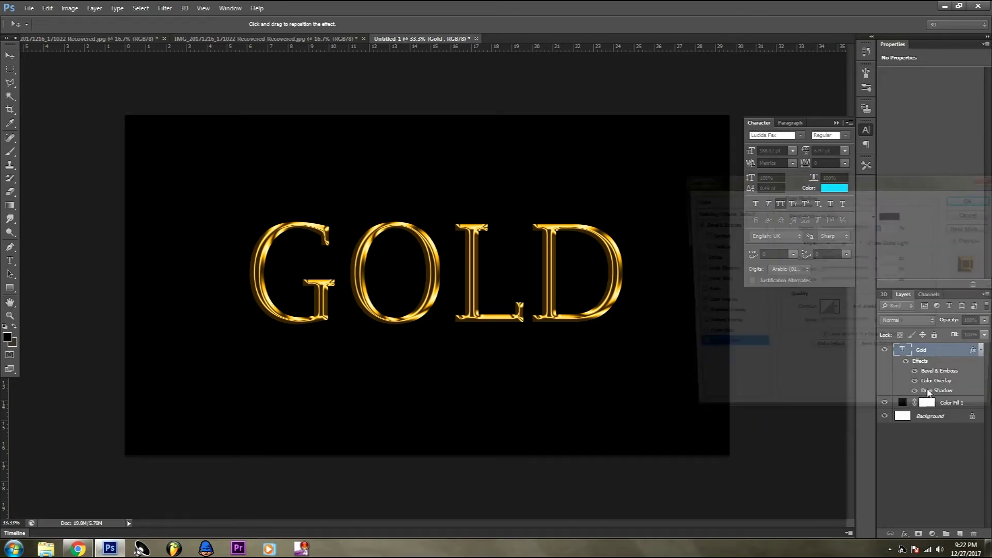
drag(825, 259, 830, 262)
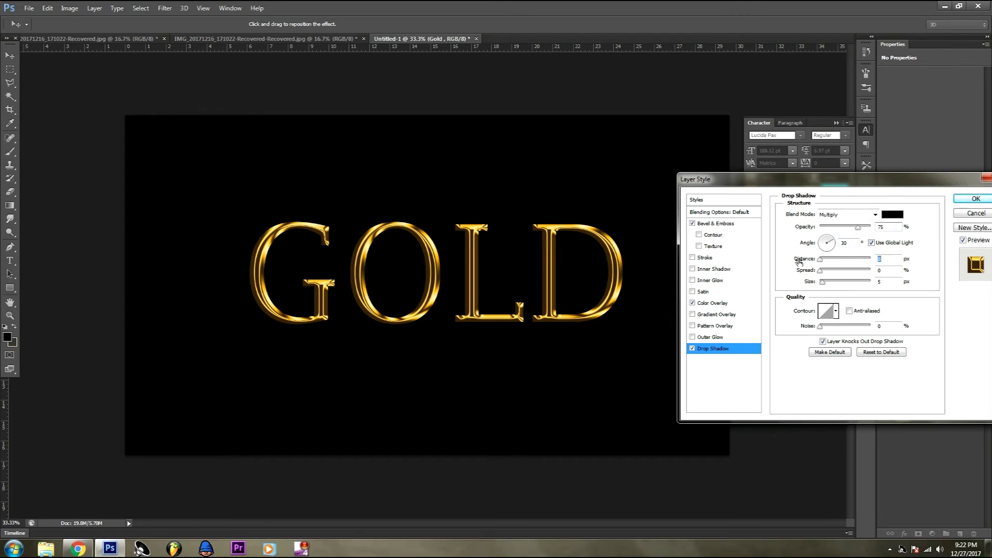
click(704, 226)
click(692, 349)
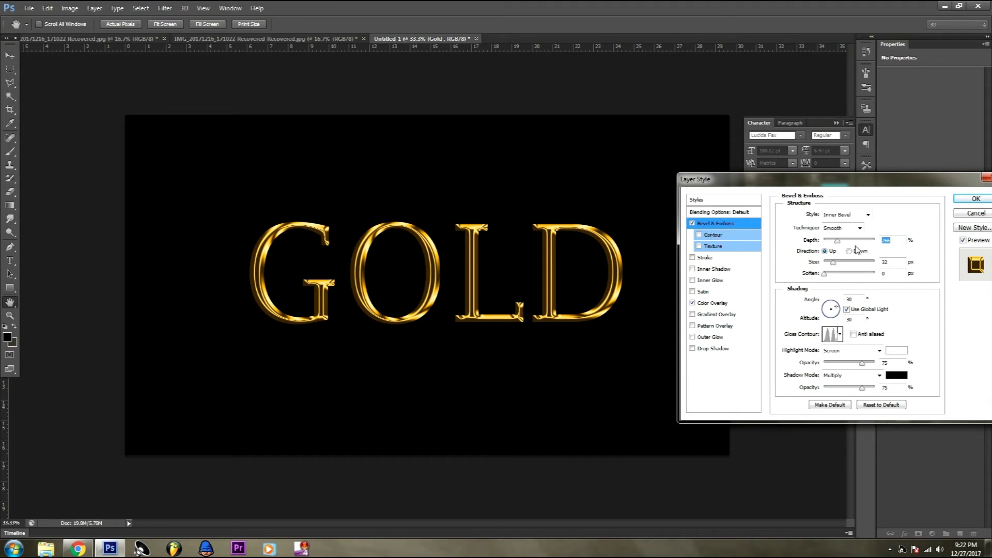
Enlarge the bevel size and reduce its depth, then confirm the layer effects
mouse_move(837, 266)
mouse_down()
mouse_move(830, 241)
mouse_move(849, 246)
mouse_up()
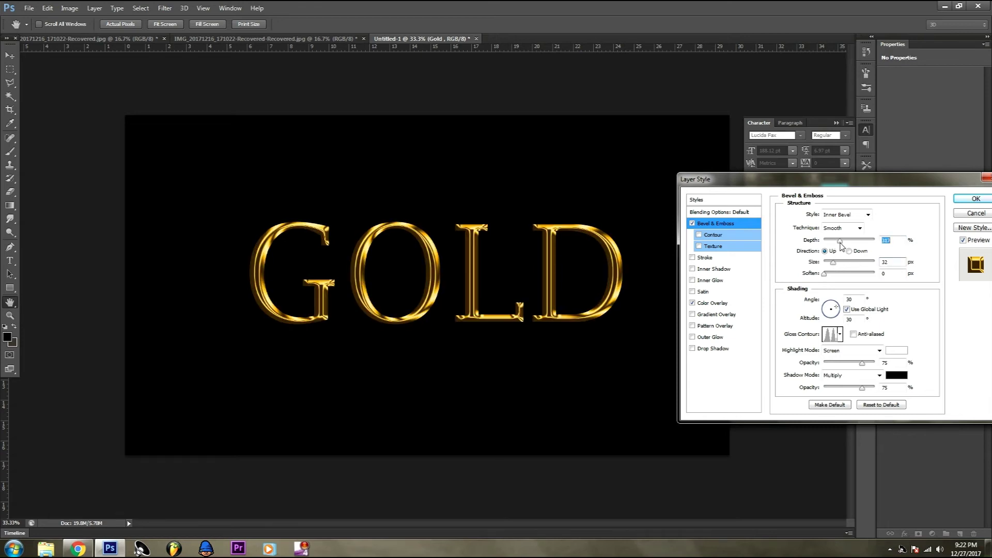
mouse_move(846, 246)
mouse_down()
mouse_move(832, 247)
mouse_move(850, 265)
mouse_move(833, 261)
mouse_up()
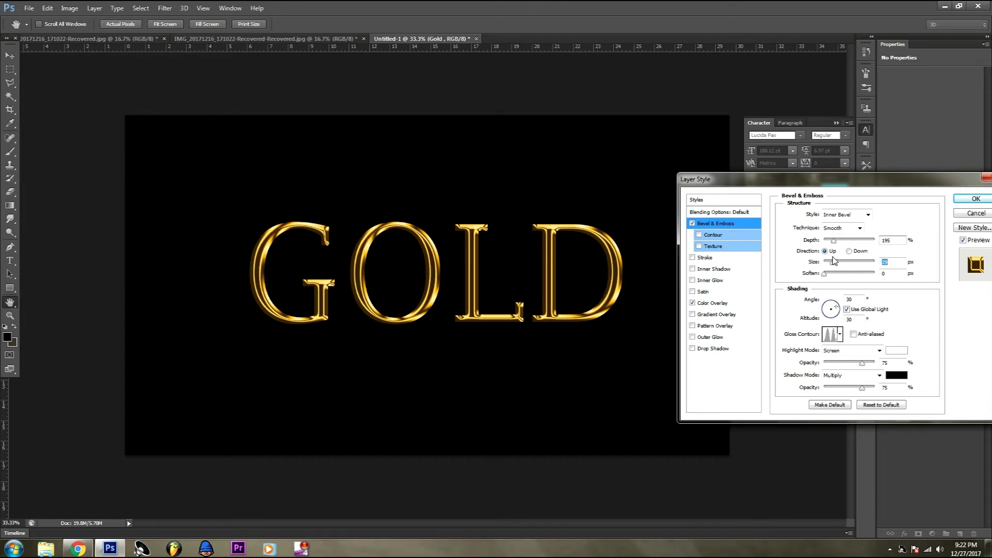
click(976, 199)
click(836, 123)
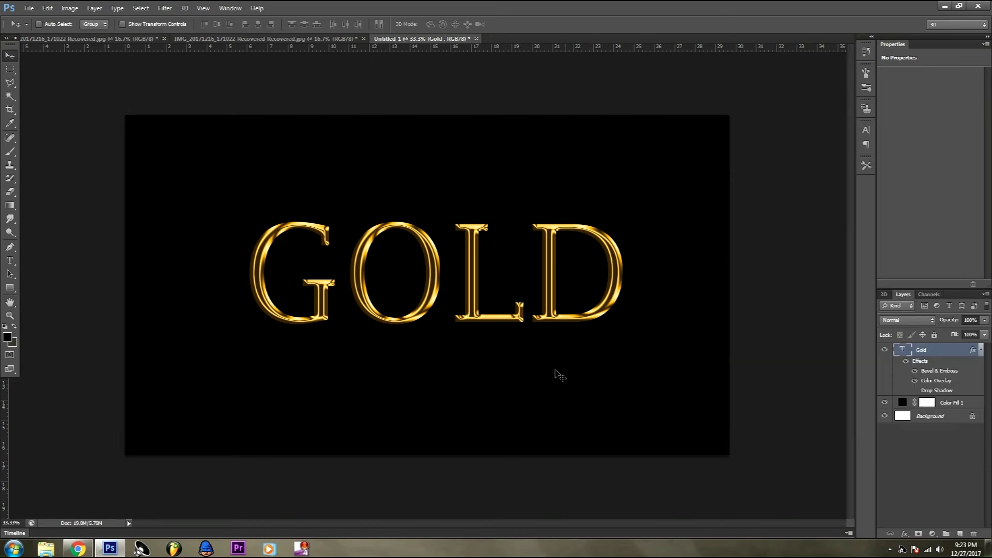
Shift GOLD slightly left, then duplicate it and flip the copy vertically below the original
key(ctrl+t)
drag(484, 277, 474, 278)
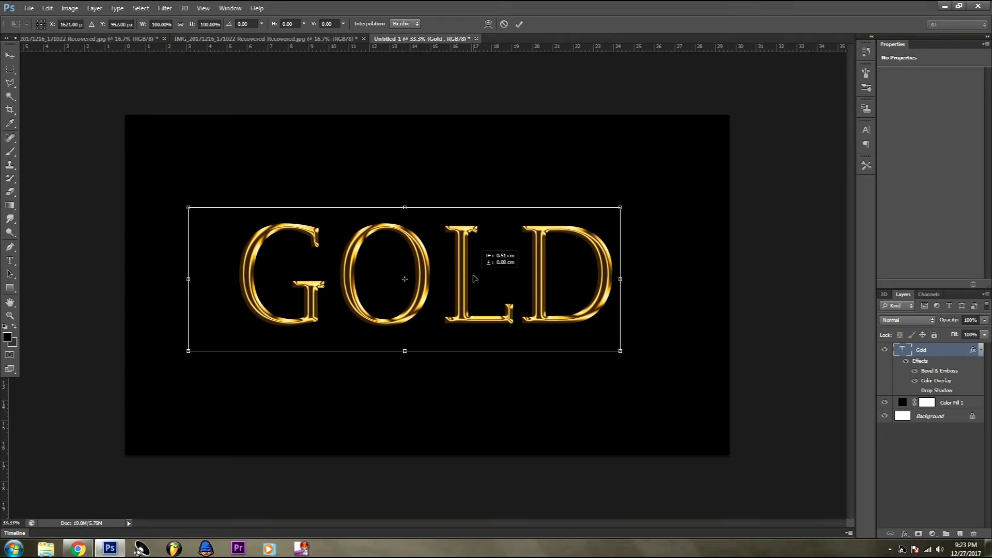
key(Return)
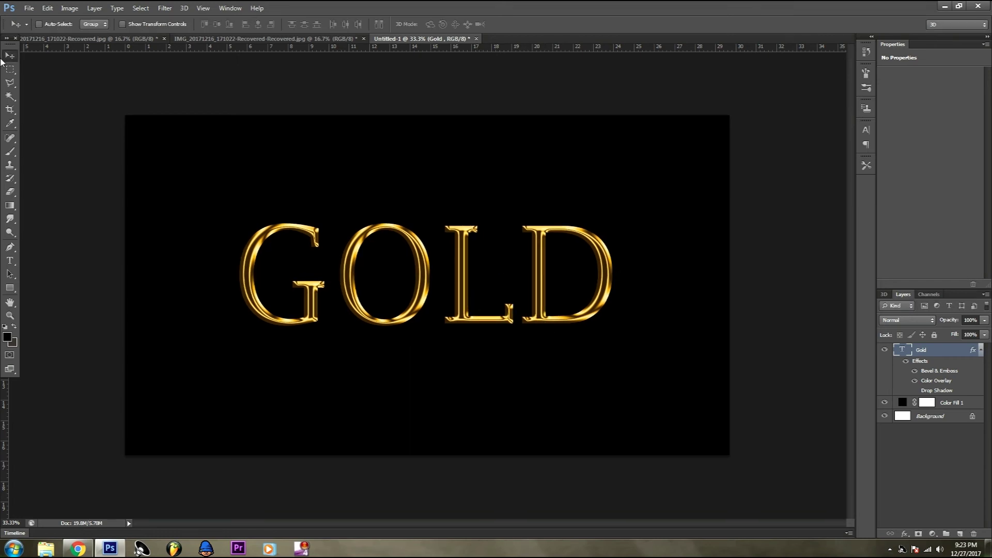
drag(478, 255, 473, 274)
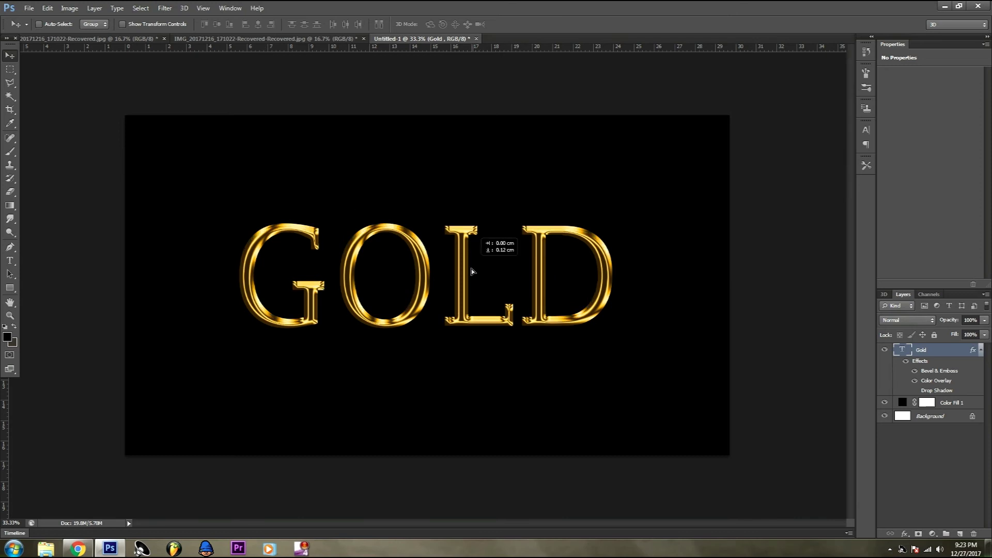
key(ctrl+t)
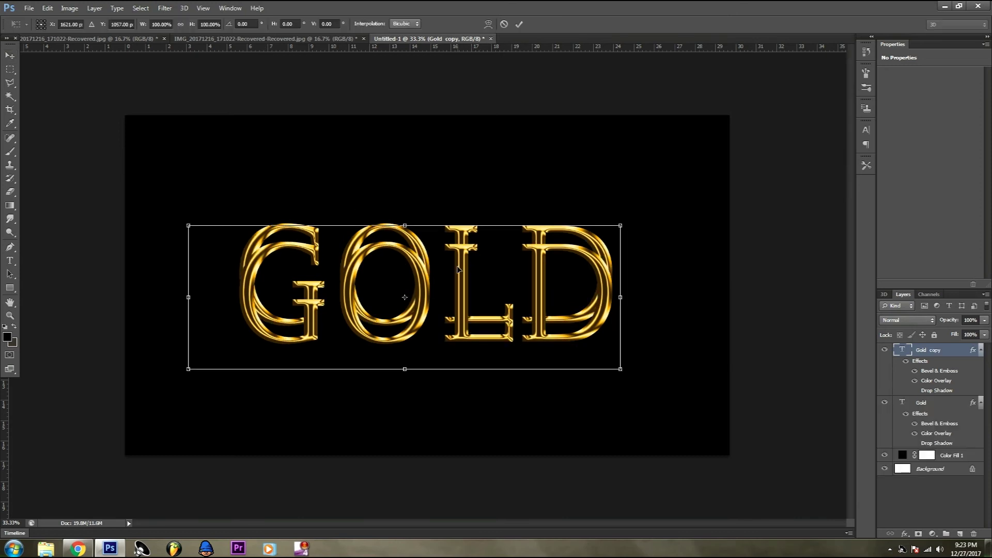
right_click(457, 267)
click(493, 435)
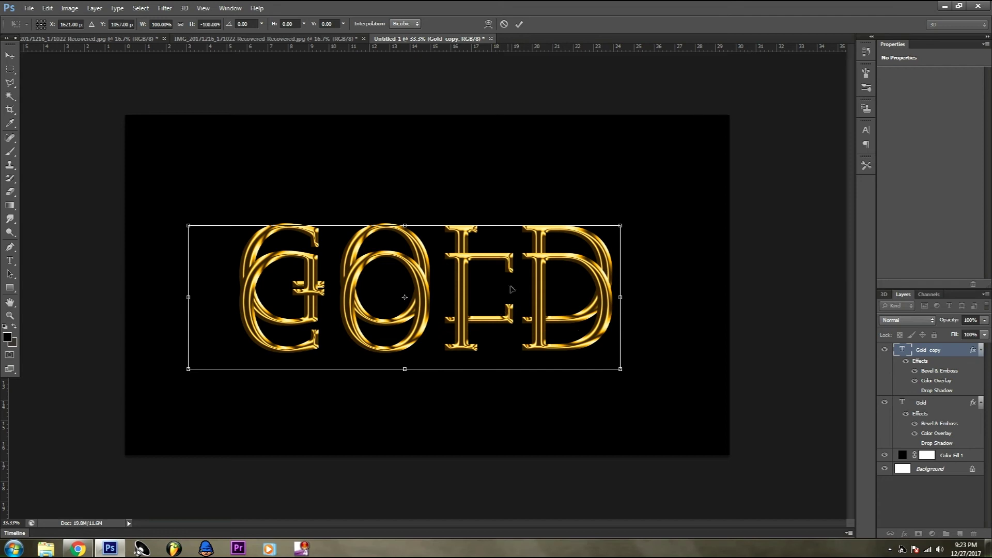
mouse_move(517, 276)
mouse_down()
mouse_move(508, 357)
mouse_move(517, 352)
mouse_up()
key(Return)
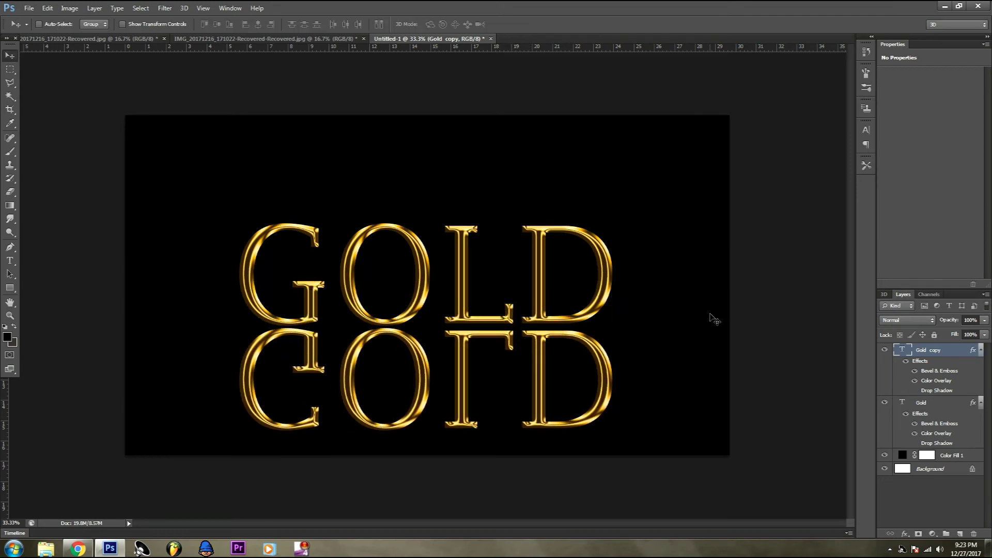
Move Gold copy beneath the Gold layer, nudge it into place, and set opacity to 32%
key(Up)
key(Up)
key(Up)
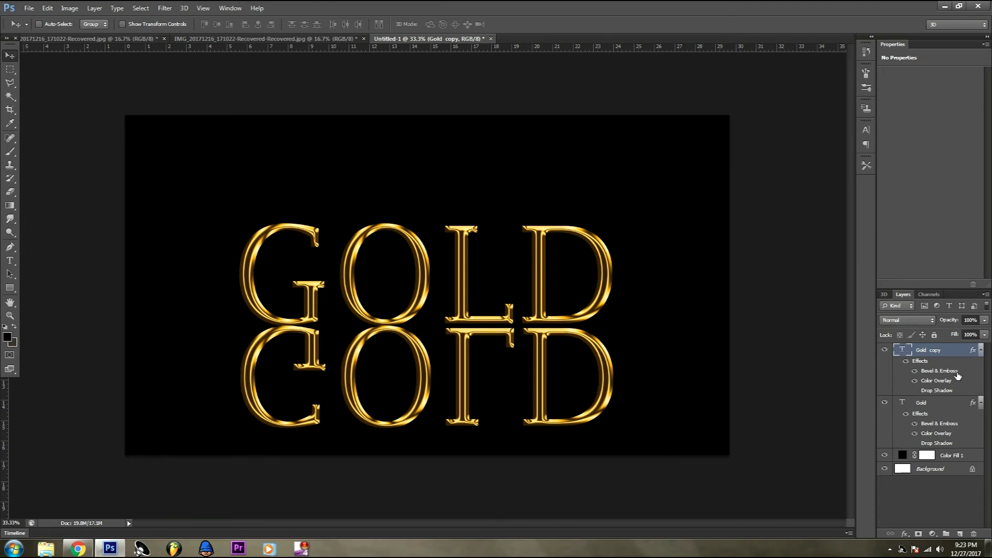
drag(954, 352, 917, 432)
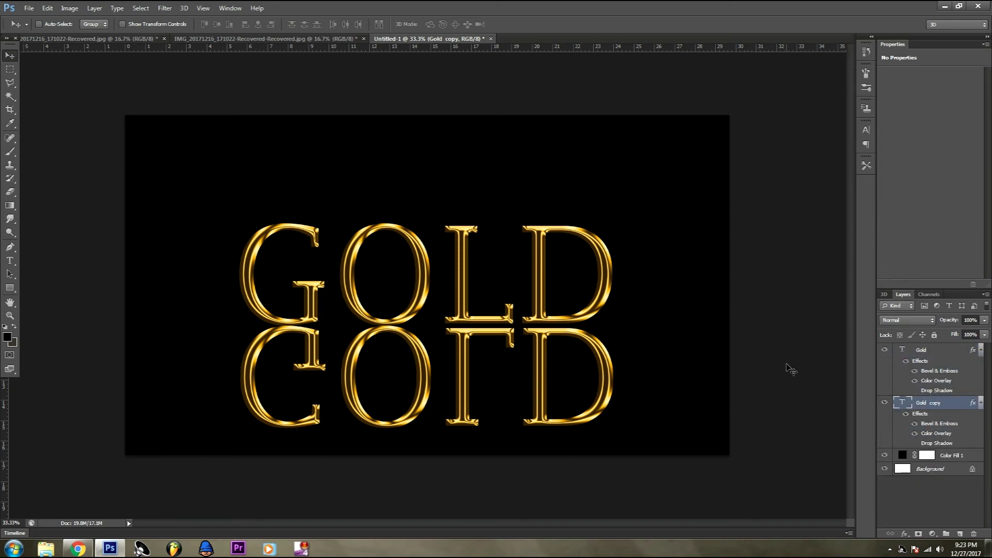
key(Up)
key(Up)
key(Up)
key(Up)
key(Up)
key(Down)
key(Down)
key(Down)
key(Down)
key(Down)
key(Down)
key(Down)
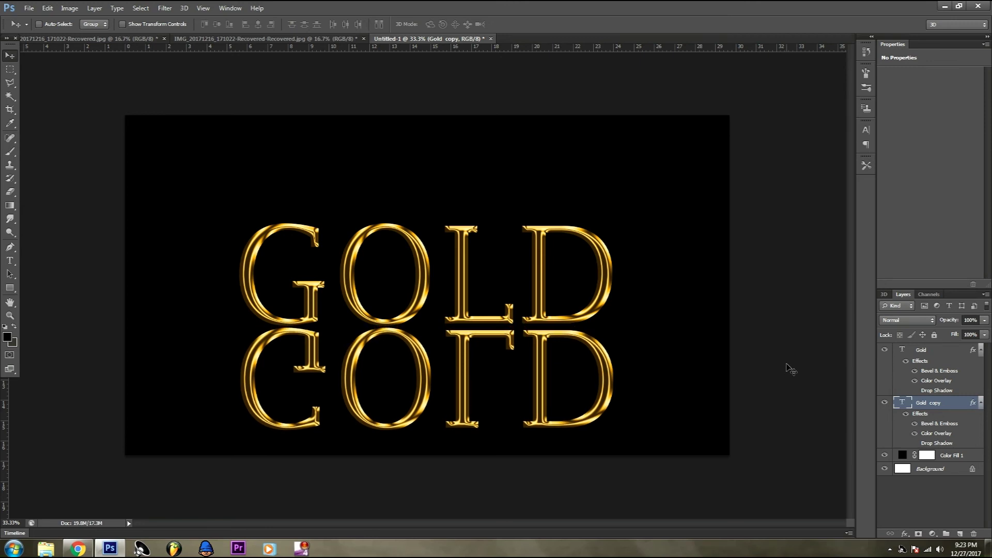
key(Up)
key(Up)
key(Up)
key(Up)
key(Up)
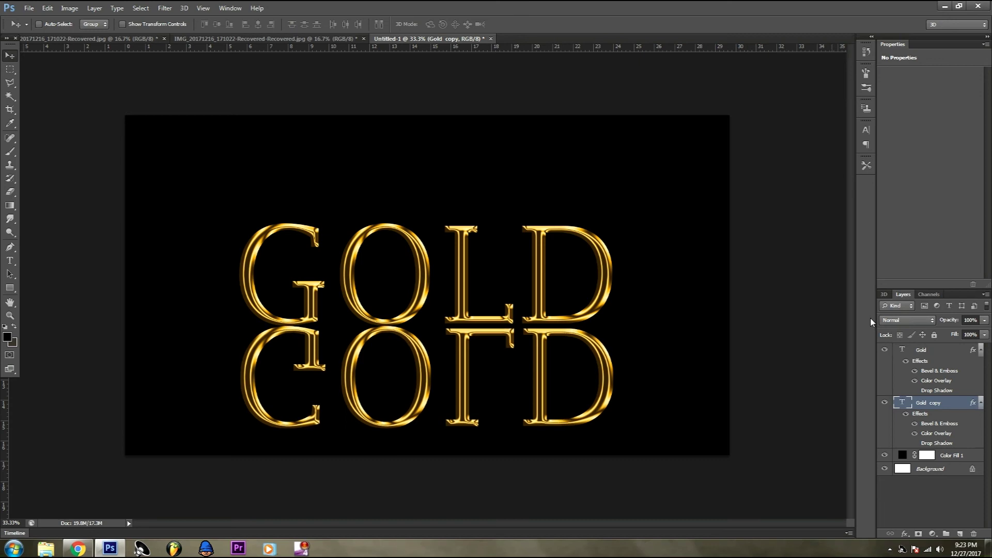
drag(954, 322, 949, 321)
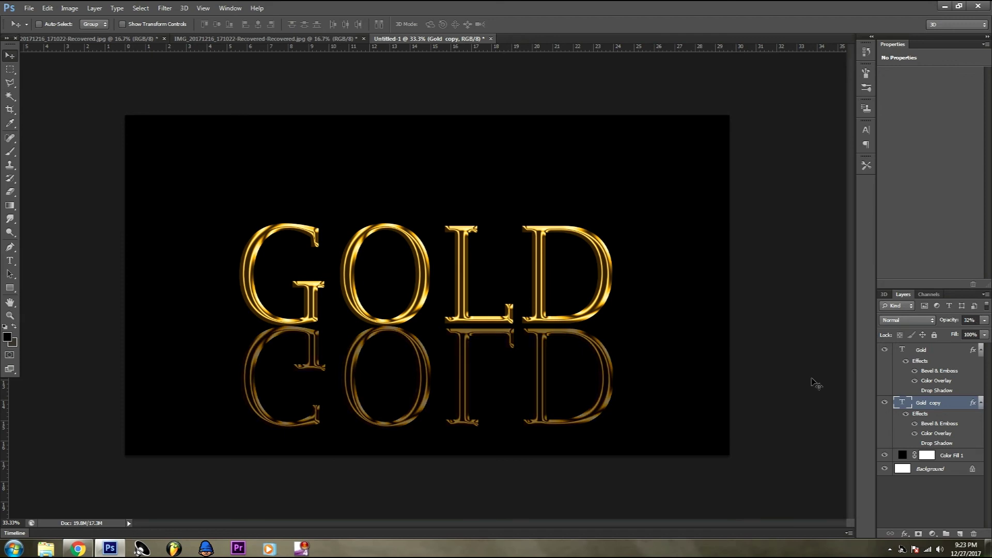
Rasterize the reflection and try erasing its bottom with a 473 px eraser, then undo
click(9, 190)
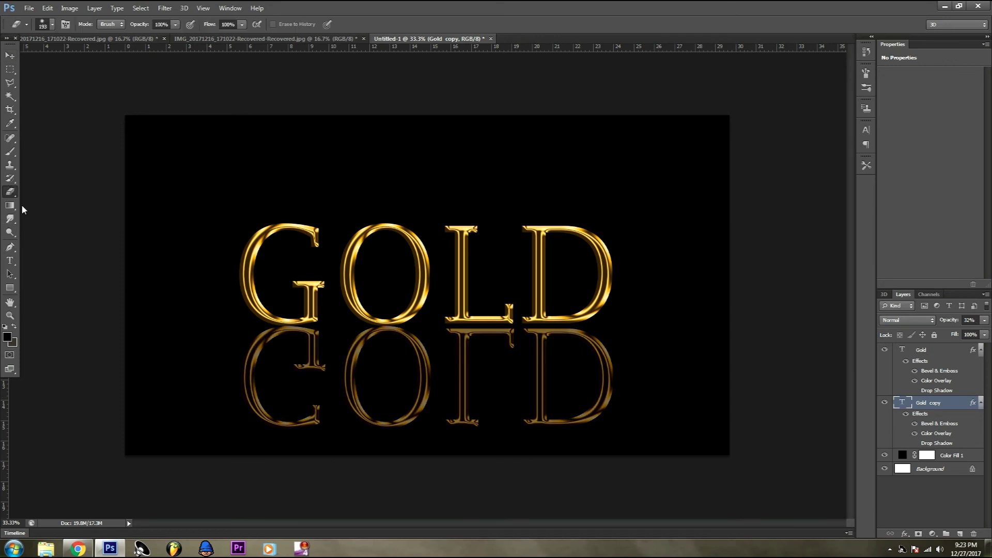
click(438, 431)
click(464, 209)
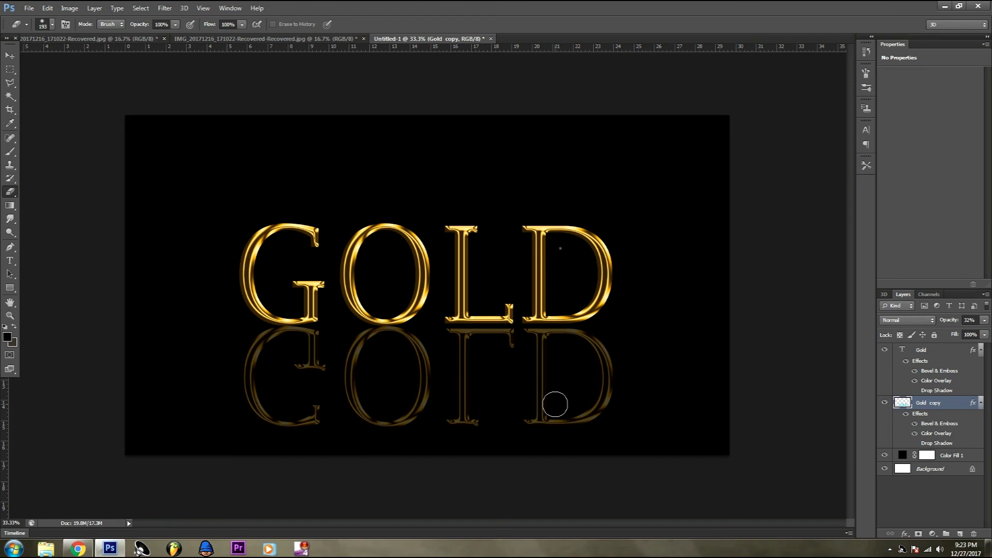
right_click(555, 404)
drag(657, 273, 667, 273)
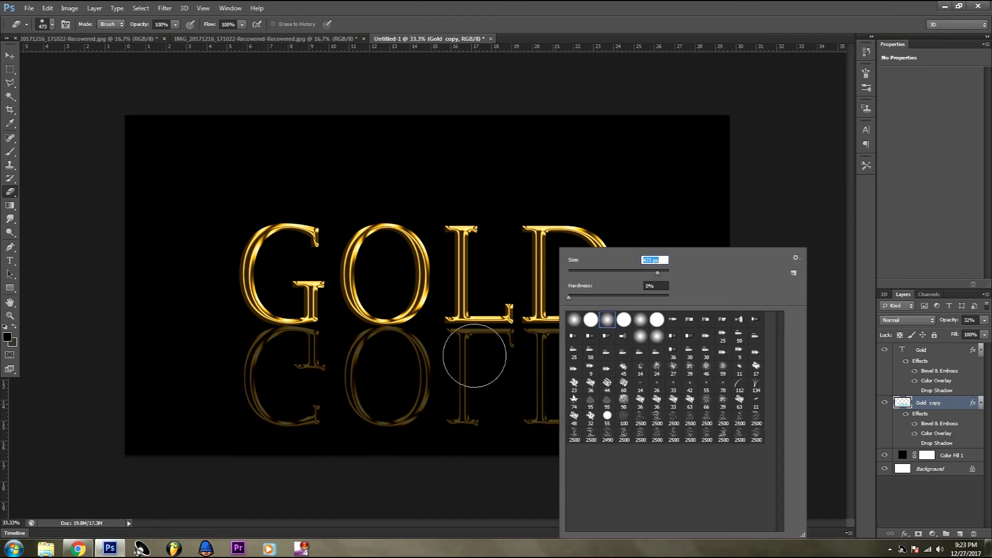
drag(478, 443, 277, 443)
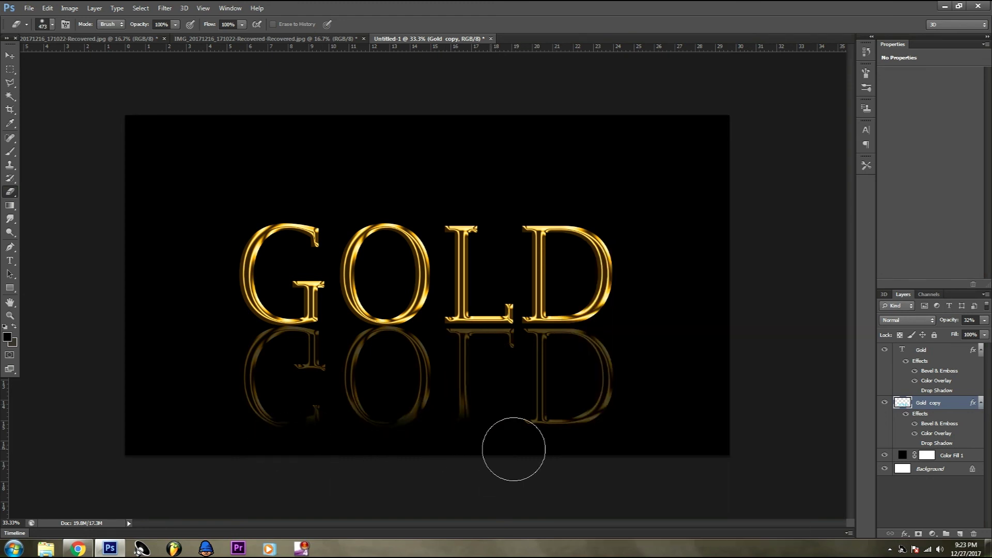
key(ctrl+alt+z)
key(ctrl+alt+z)
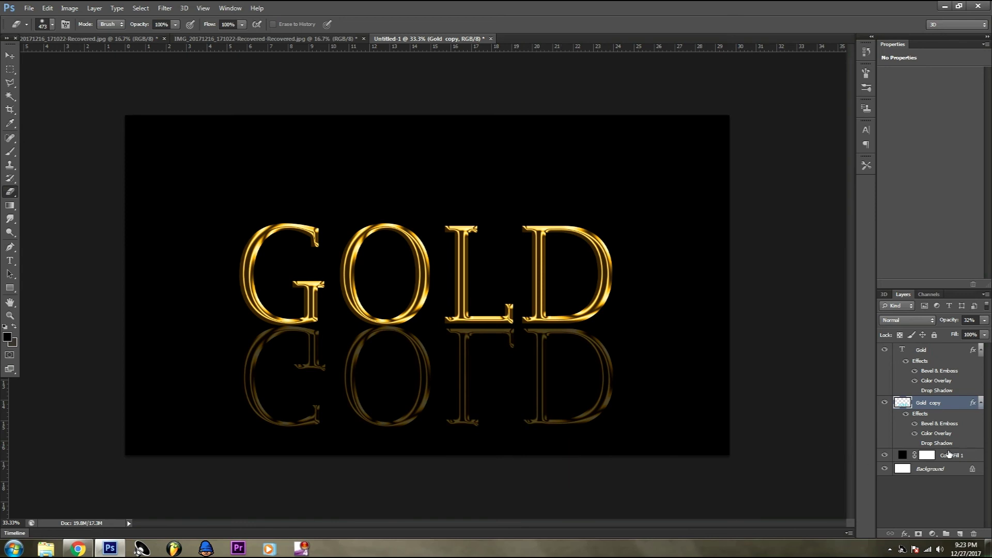
Restore the Gold copy to full opacity and convert it to a smart object
right_click(931, 406)
key(Escape)
drag(949, 322, 981, 323)
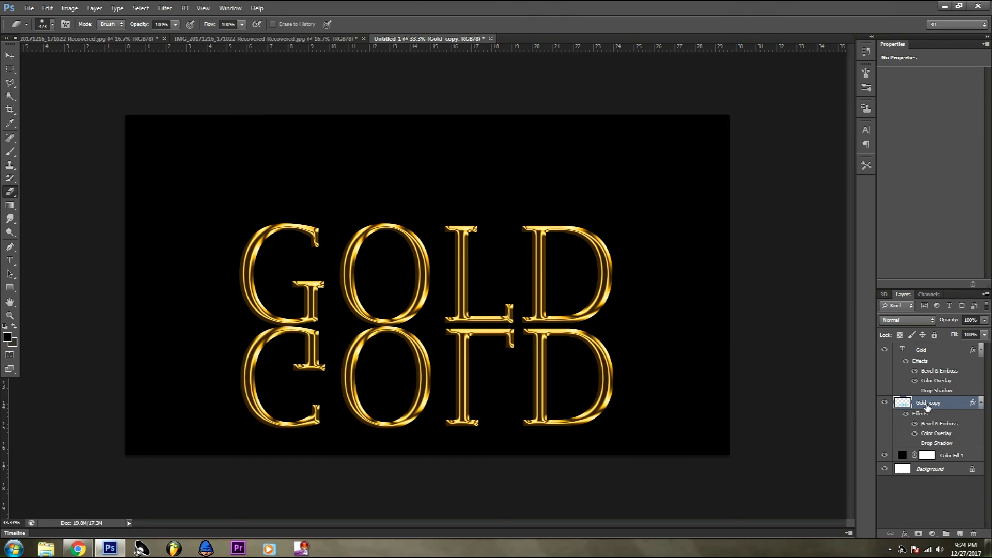
right_click(926, 406)
click(901, 68)
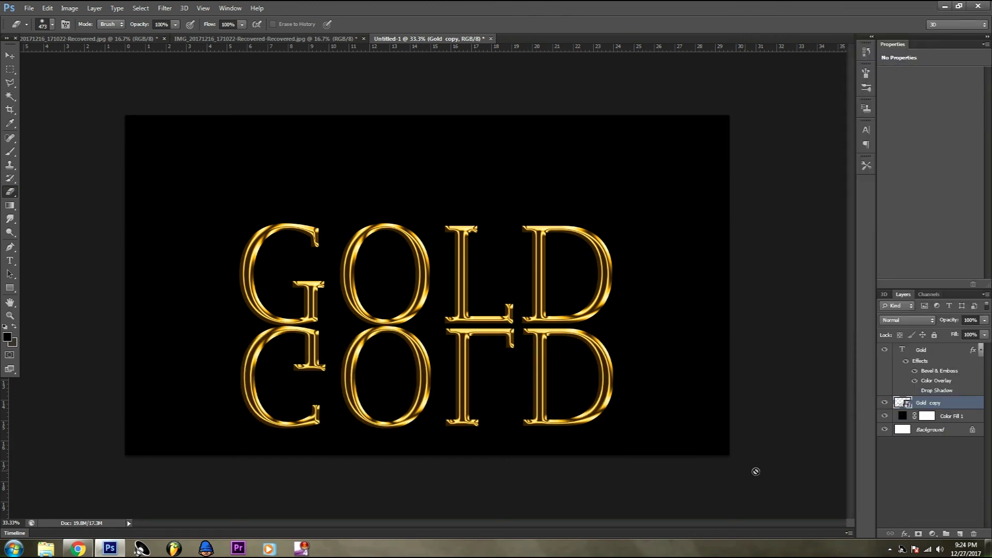
Rasterize the reflection and erase its lower part with a soft 1057 px eraser
click(527, 412)
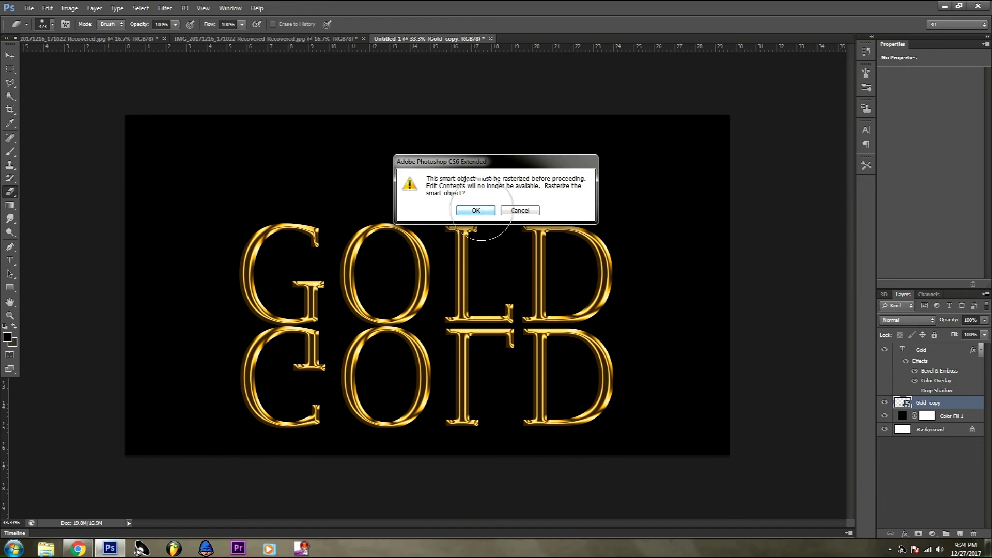
click(476, 209)
right_click(475, 424)
drag(579, 270, 584, 271)
click(337, 492)
mouse_move(338, 493)
mouse_down()
mouse_move(623, 465)
mouse_move(309, 452)
mouse_up()
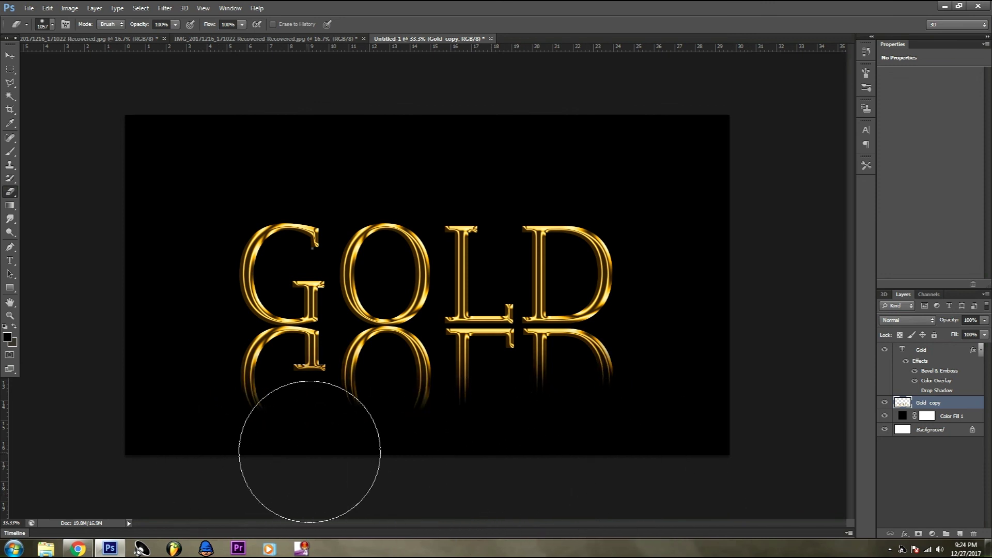
Widen the eraser to 1985 px and fade more of the reflection toward the bottom
right_click(309, 452)
drag(416, 274, 419, 271)
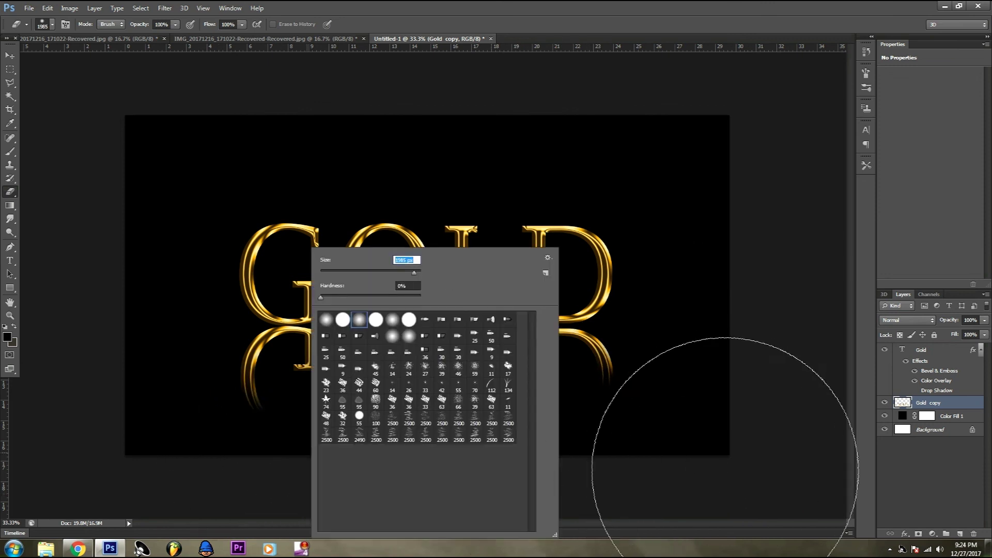
key(Return)
mouse_move(568, 512)
mouse_down()
mouse_move(220, 499)
mouse_move(443, 522)
mouse_move(665, 511)
mouse_move(204, 511)
mouse_up()
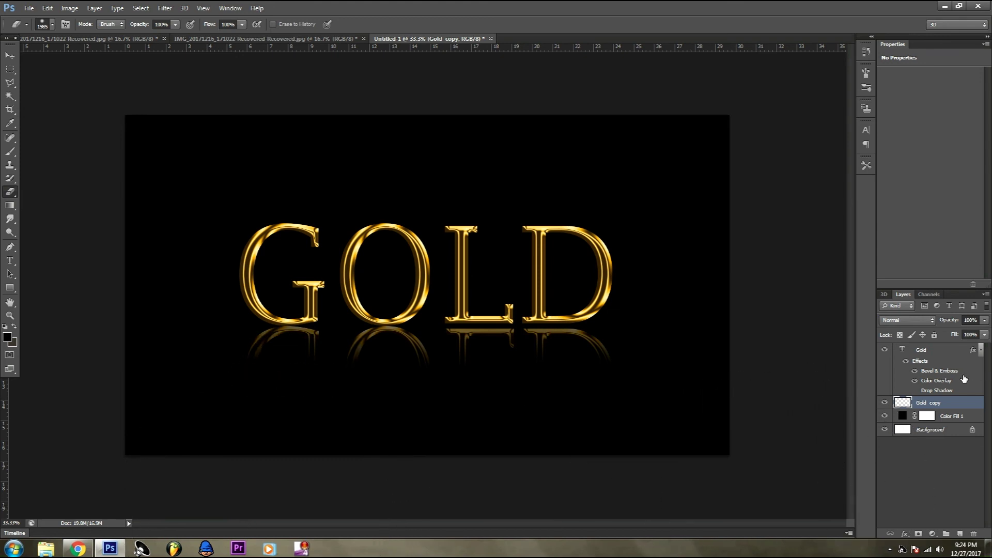
shift+click(942, 356)
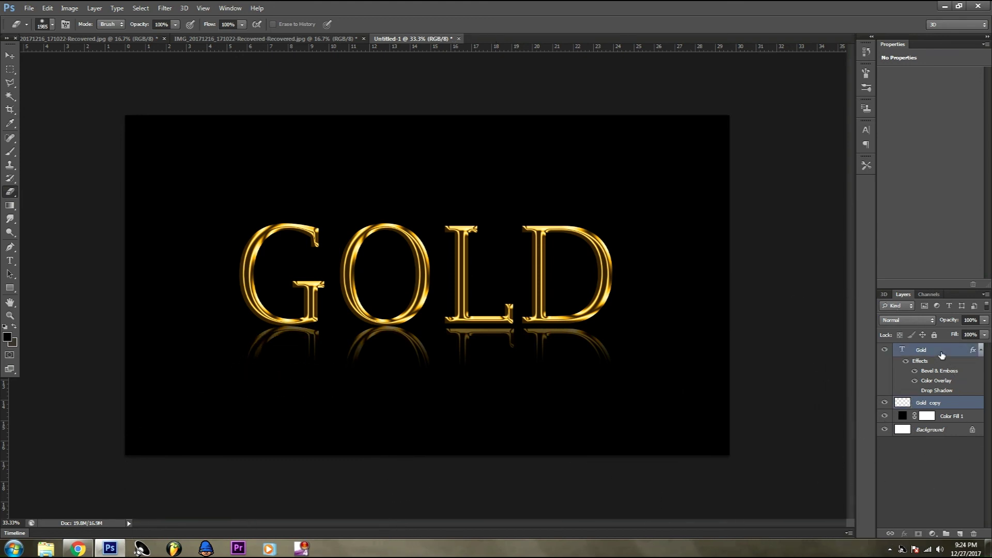
Scale GOLD and its reflection together to about 109% with Free Transform
key(ctrl+t)
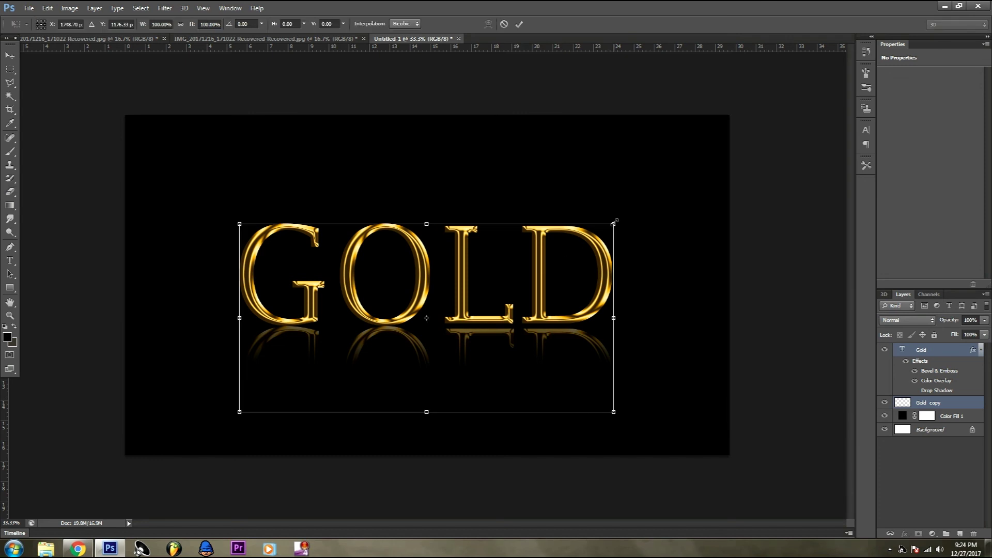
mouse_move(615, 222)
mouse_down()
mouse_move(648, 206)
mouse_move(580, 243)
mouse_up()
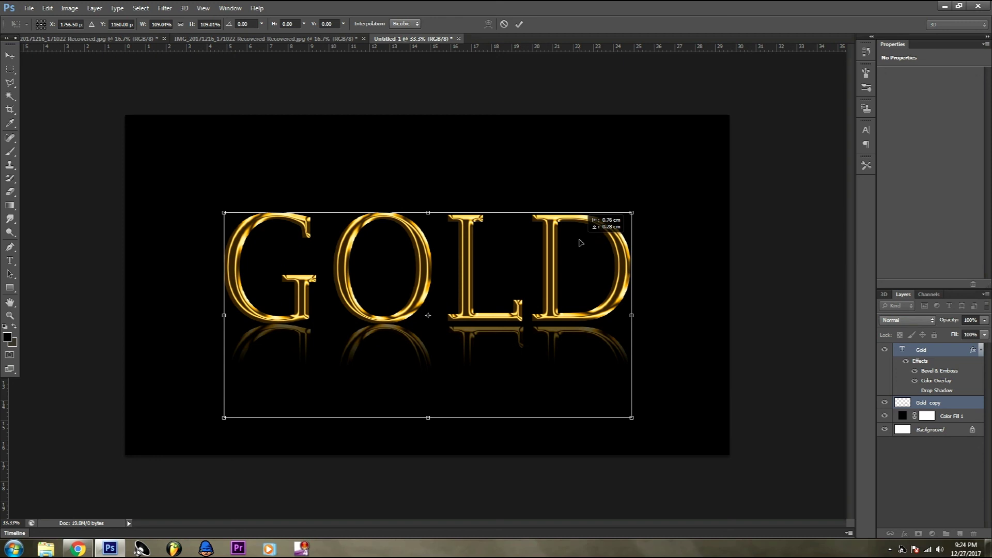
key(Return)
key(e)
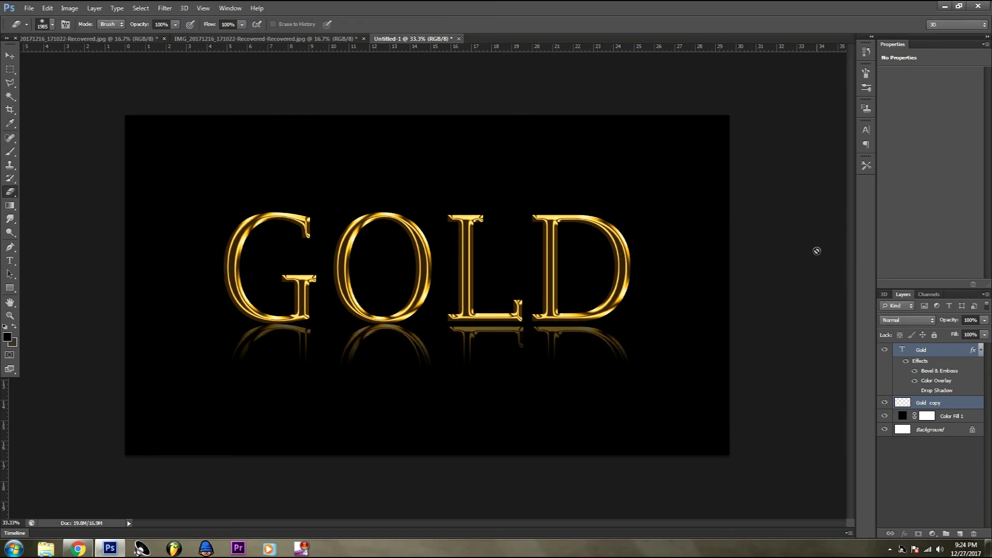